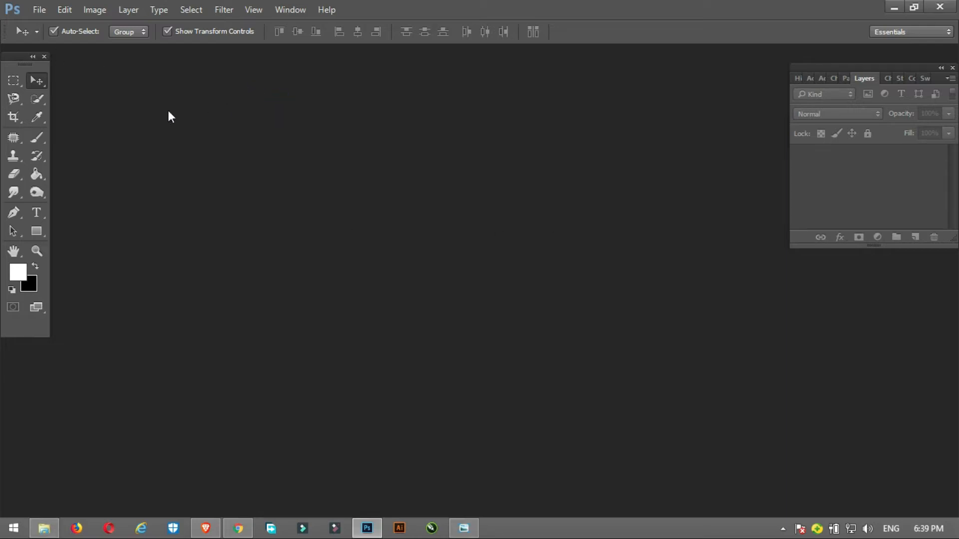
- Create a transparent 1280 × 720 px document named "yt in nepali" using the youtube Thumbnails document type at 72 pixels/inch
click(39, 9)
click(42, 25)
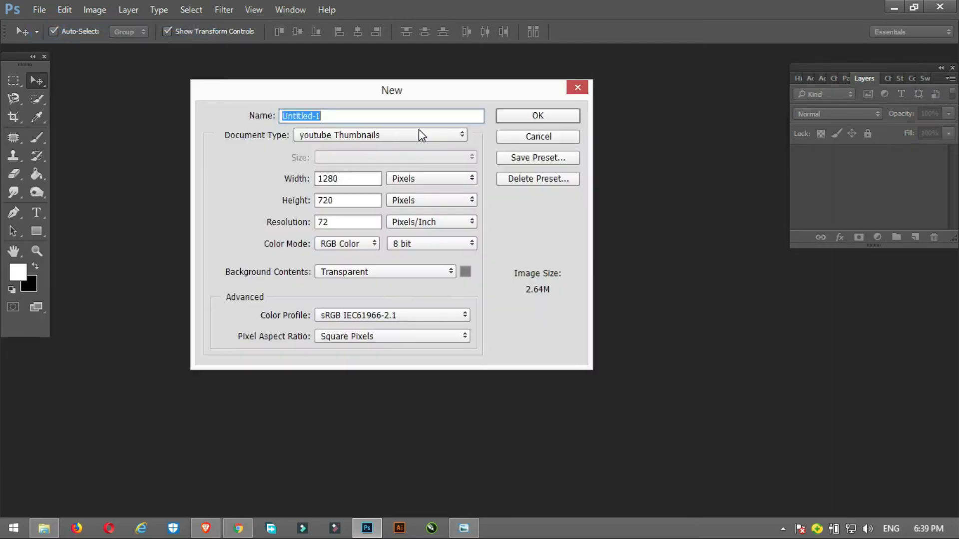
text(yt)
text( in nrpa)
key(BackSpace)
key(BackSpace)
text(i)
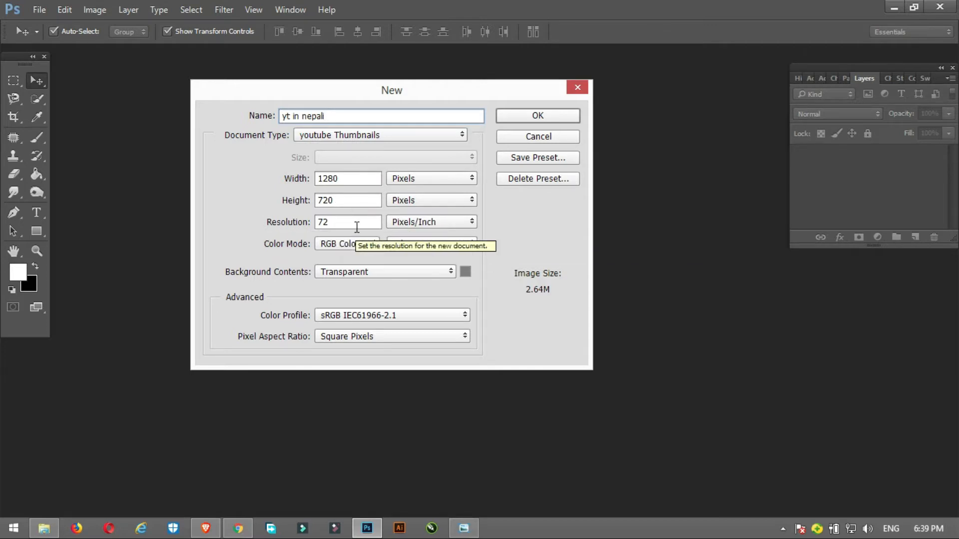
click(526, 115)
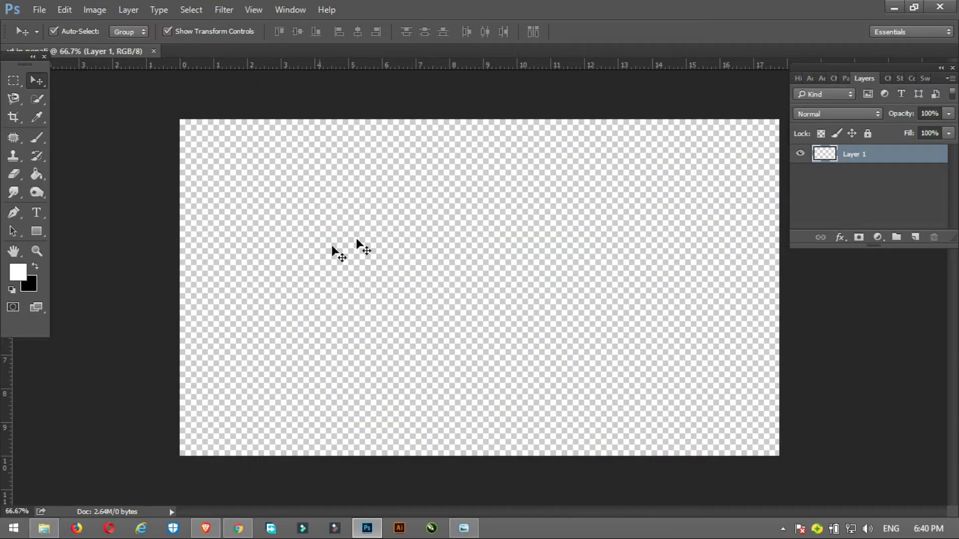
click(36, 231)
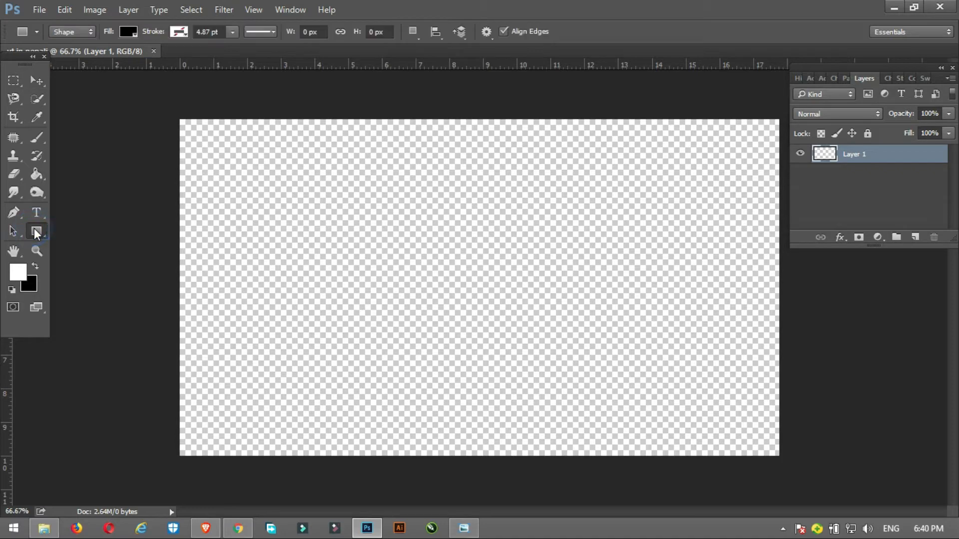
drag(39, 233, 103, 231)
drag(170, 99, 240, 471)
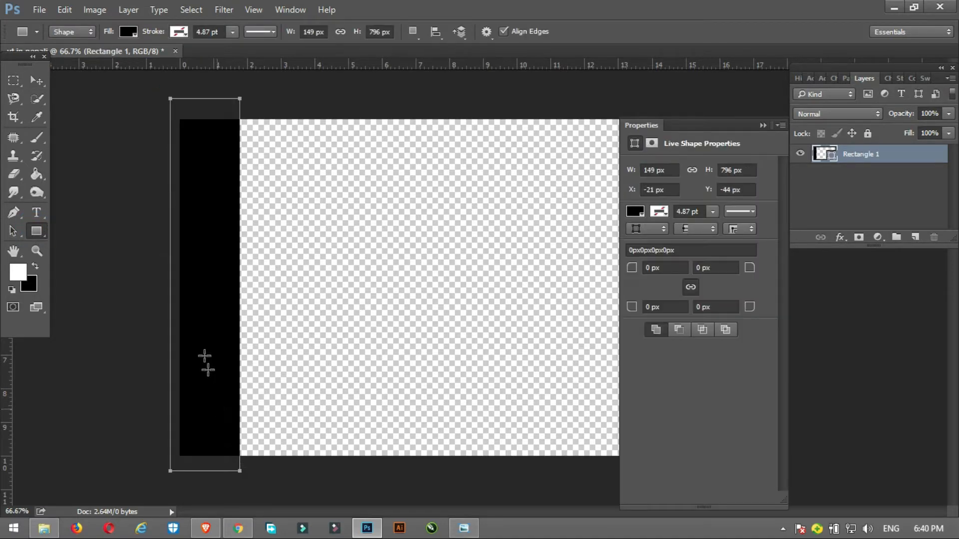
click(37, 80)
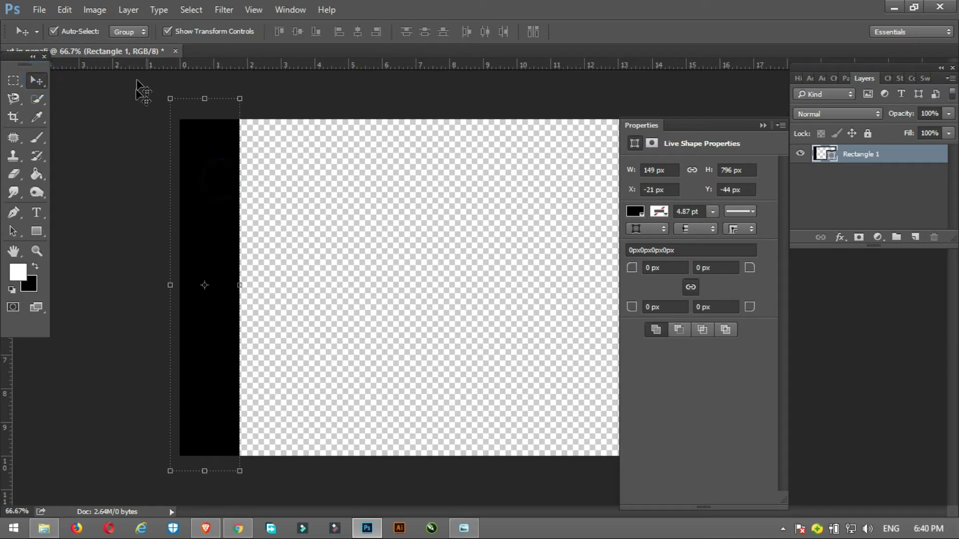
click(640, 215)
click(640, 214)
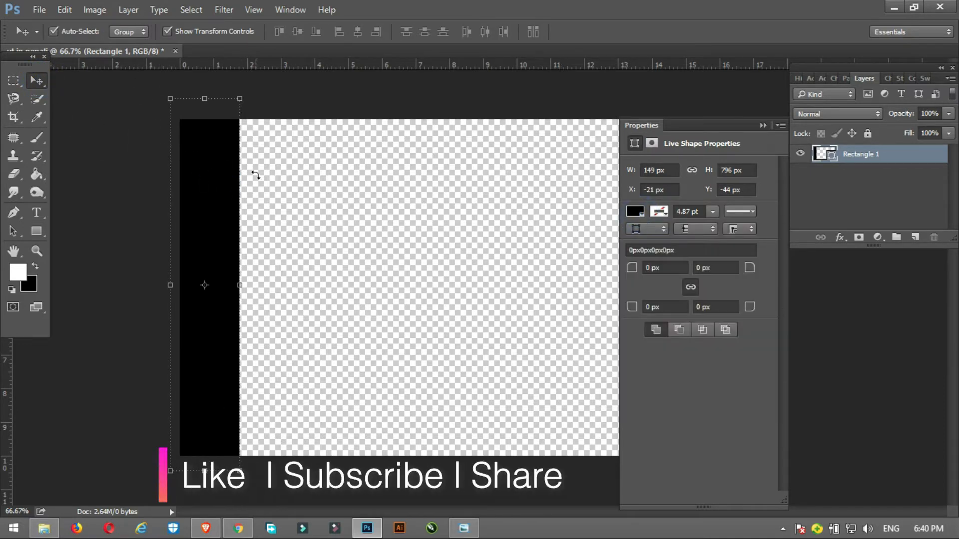
click(303, 11)
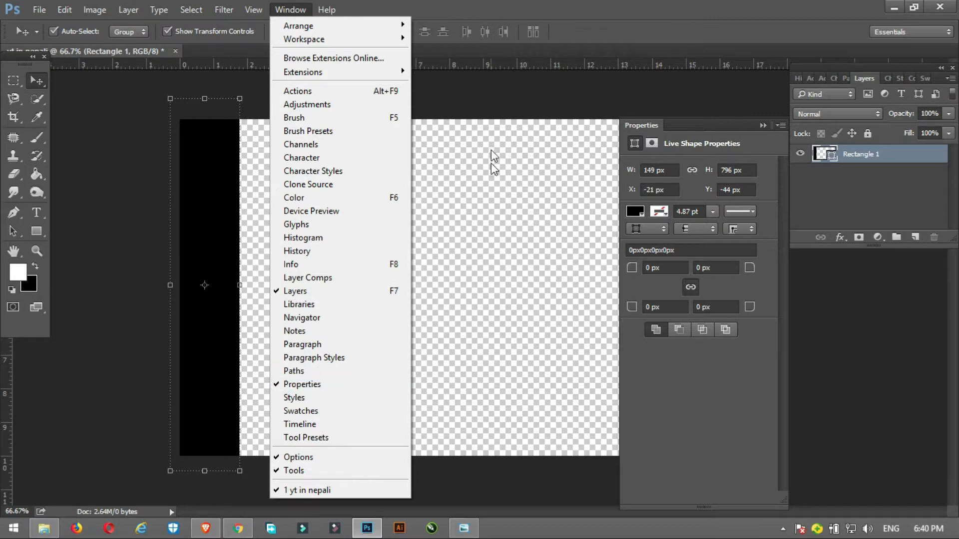
click(226, 158)
key(ctrl+z)
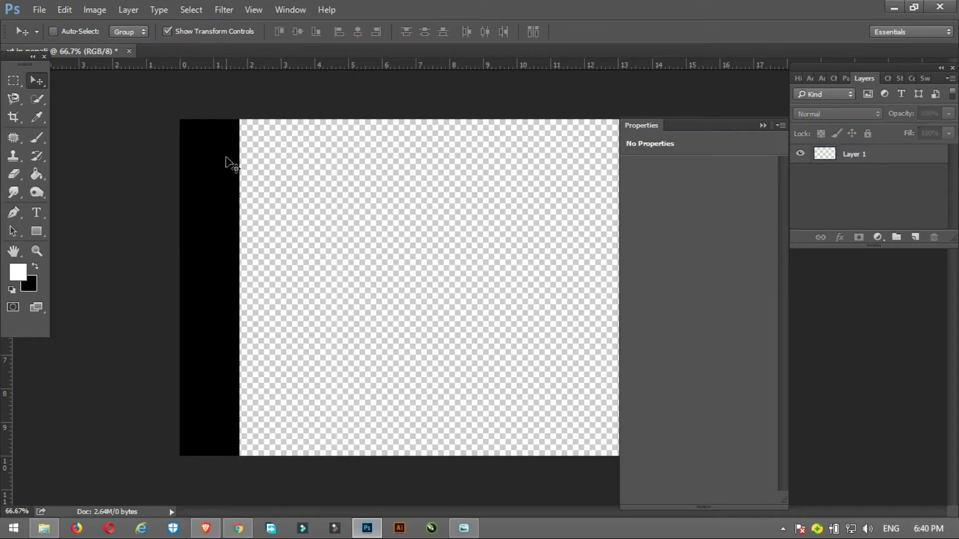
- Draw a red-filled vertical rectangle, about 114 × 783 px, covering the left edge of the canvas from top to bottom
key(u)
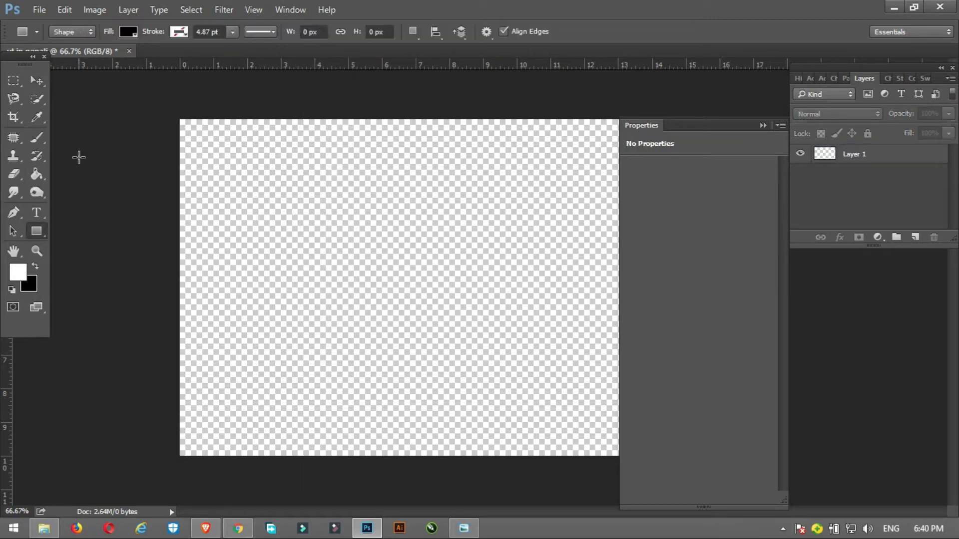
click(133, 34)
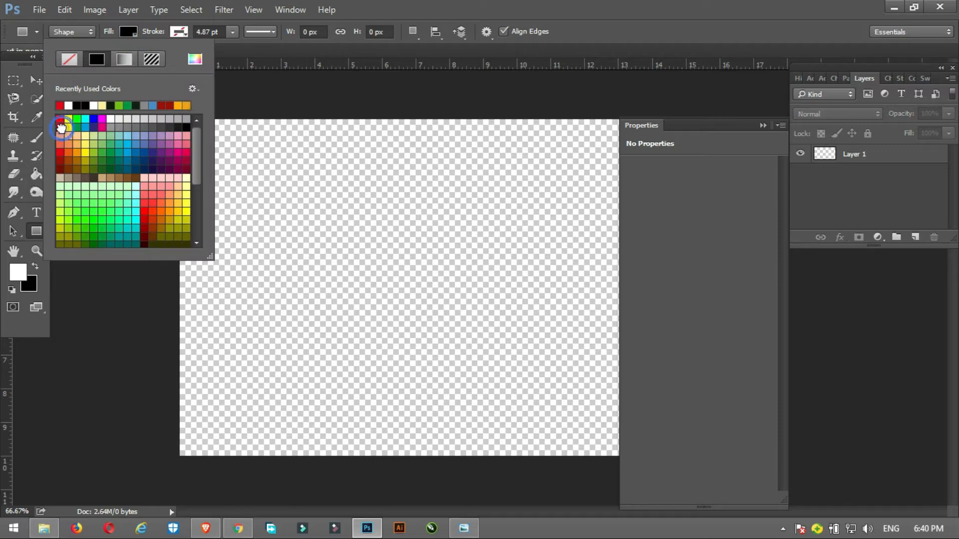
click(60, 119)
click(256, 103)
click(499, 217)
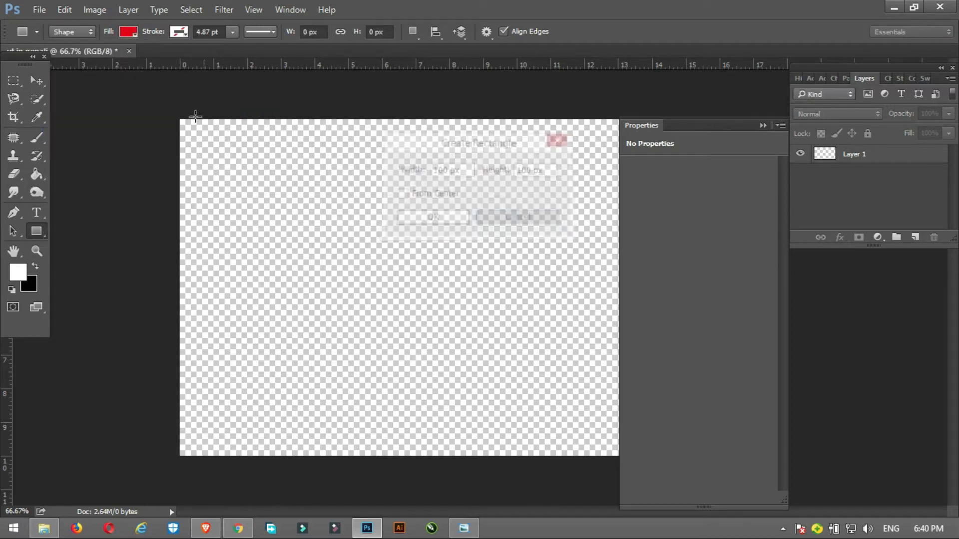
drag(170, 106, 223, 473)
key(v)
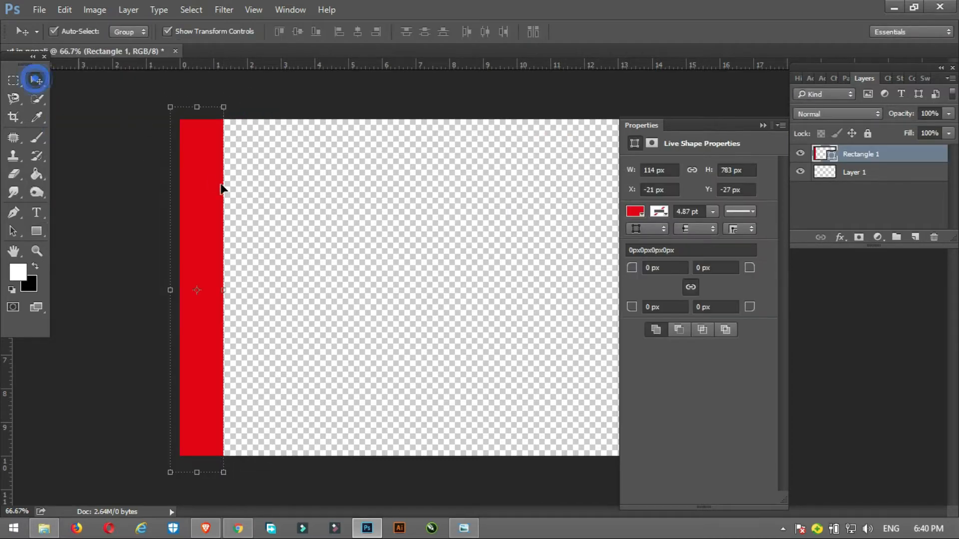
drag(213, 186, 221, 187)
click(327, 107)
key(ctrl+0)
click(763, 125)
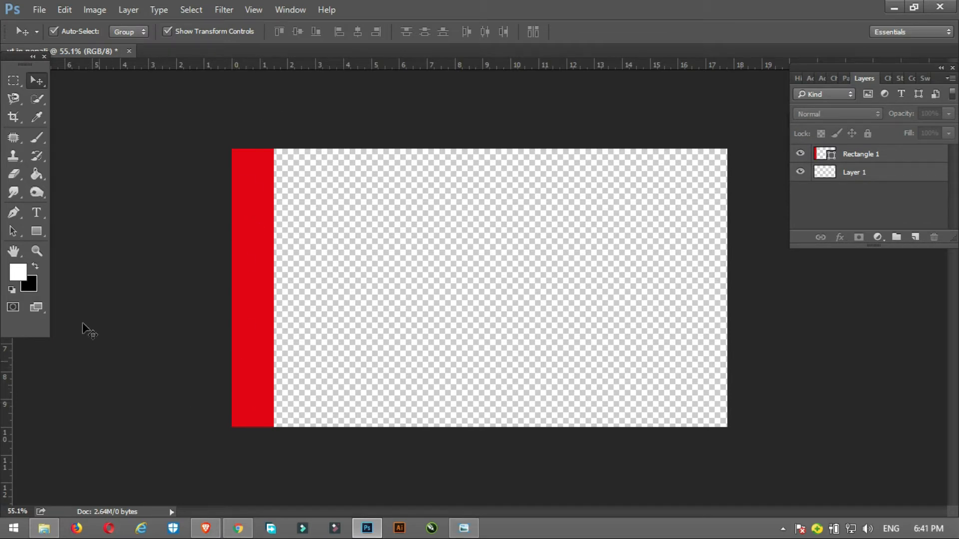
- Add the text "OFFICIAL MUSIC VIDEO" in the transparent area beside the red strip
click(37, 209)
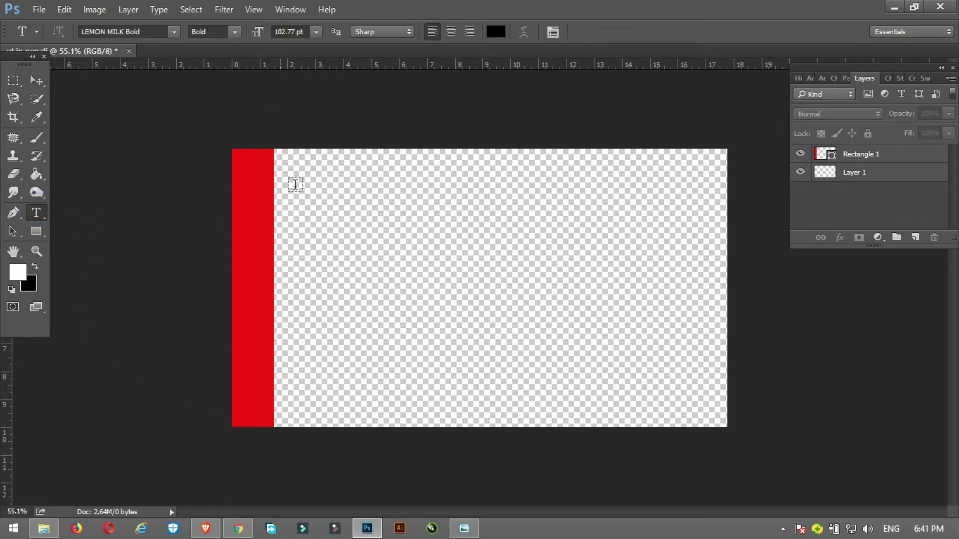
click(360, 189)
text(OFFI)
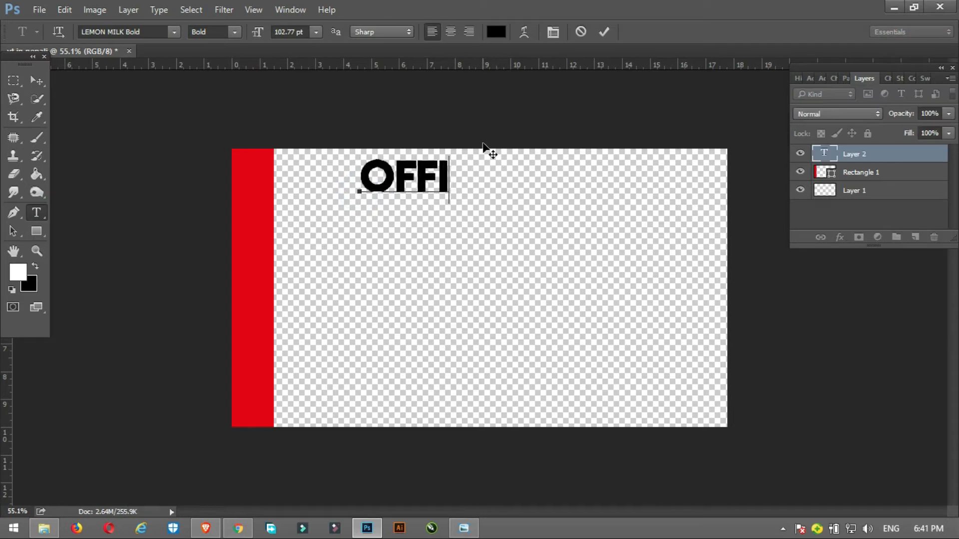
text(CIAL MUSI)
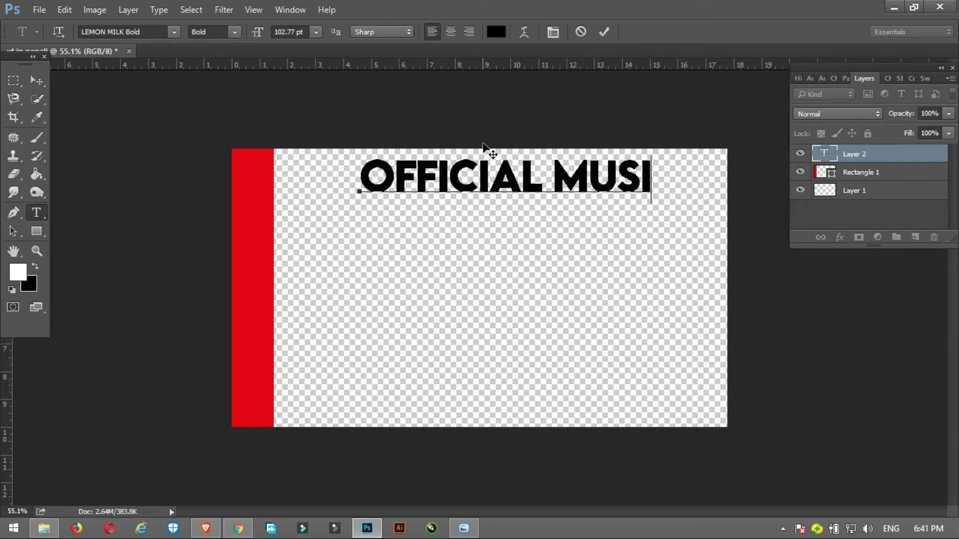
text(C VIDEO)
- Reduce the OFFICIAL MUSIC VIDEO text to 57.77 pt and move it fully inside the canvas
key(ctrl+a)
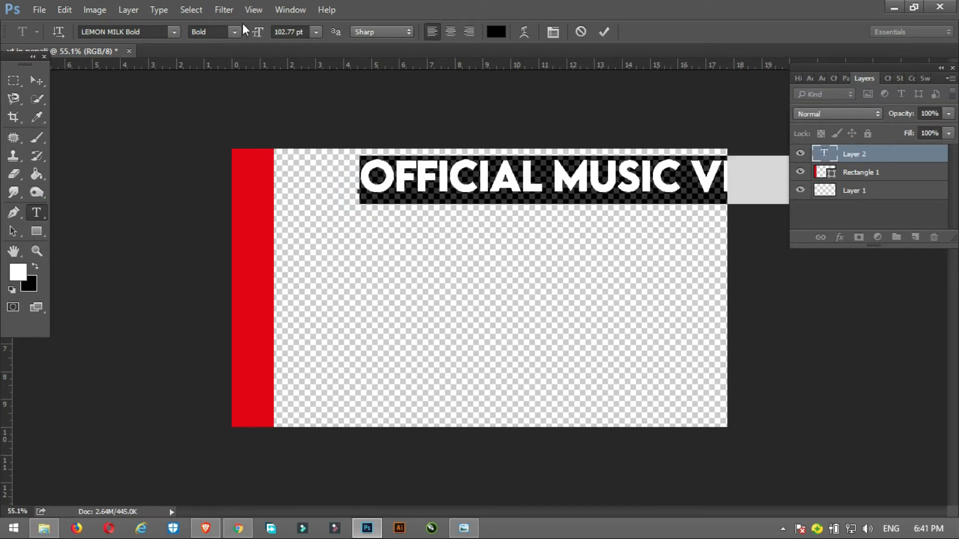
drag(261, 36, 246, 36)
drag(574, 241, 532, 280)
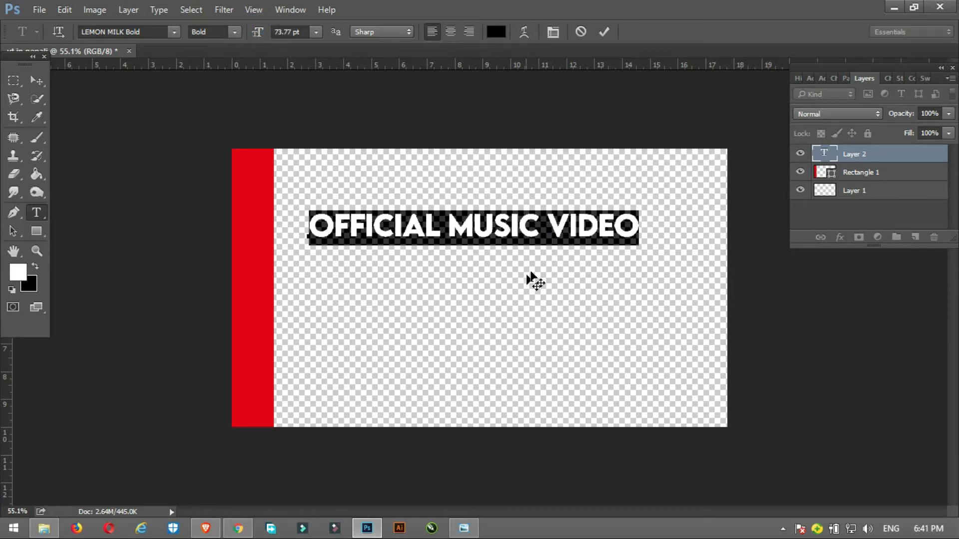
drag(257, 39, 247, 41)
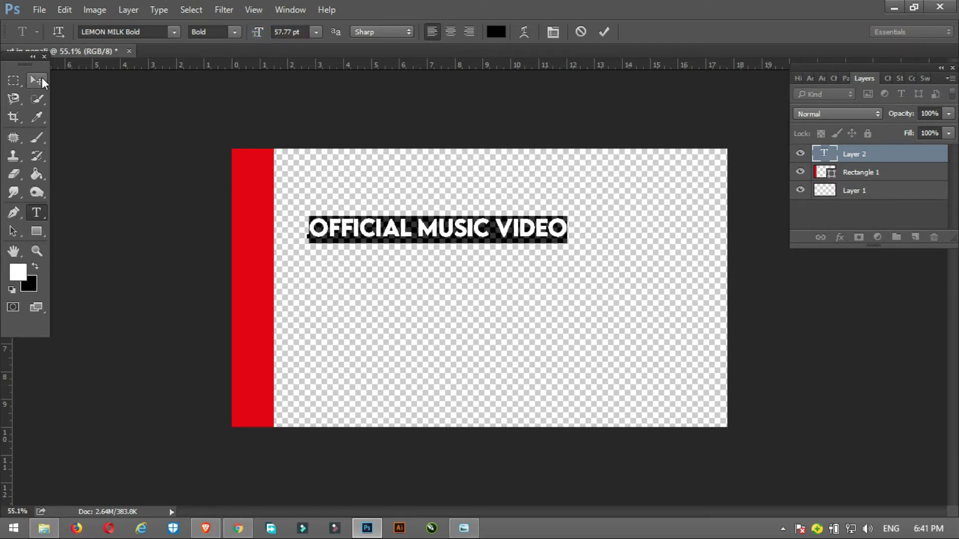
click(40, 79)
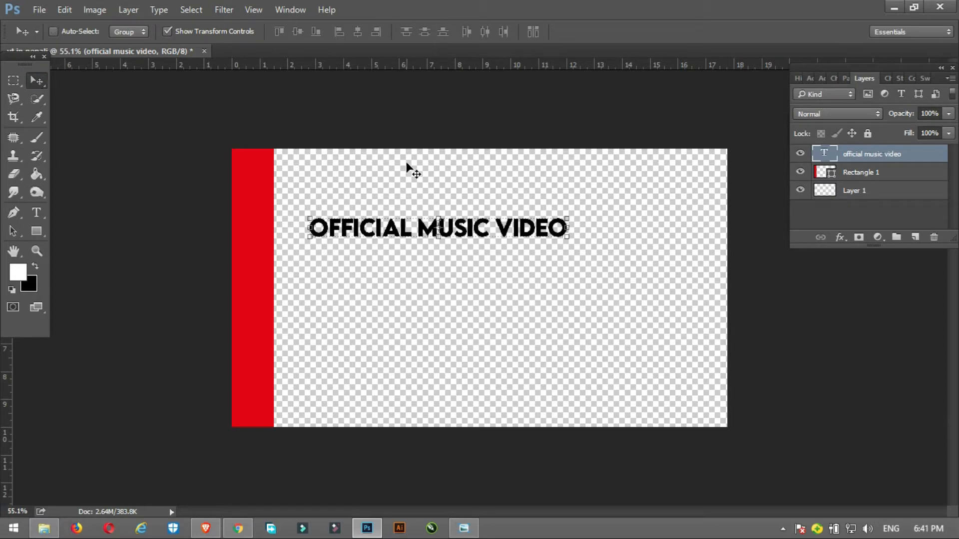
- Rotate the OFFICIAL MUSIC VIDEO text 90° counter clockwise and place it on the red strip
key(ctrl+t)
right_click(512, 234)
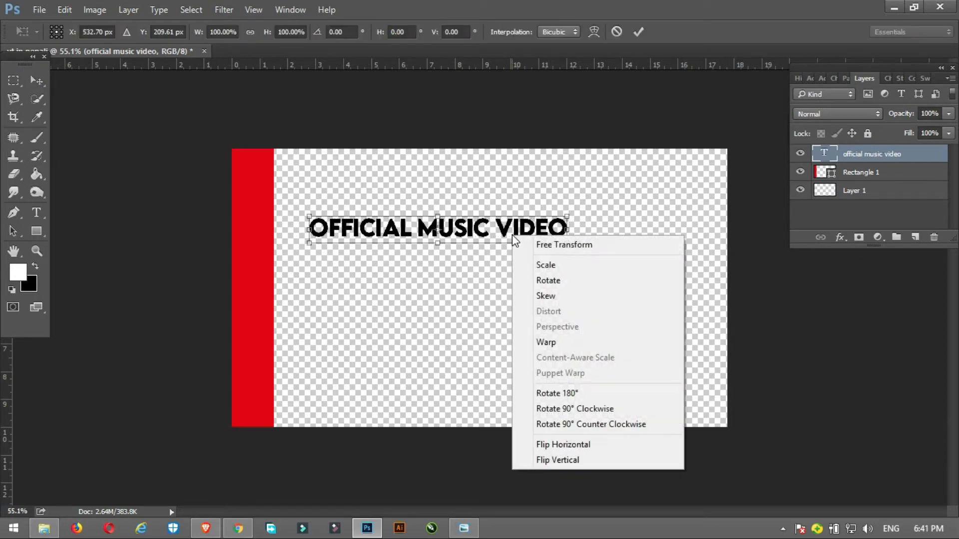
click(566, 424)
drag(432, 181, 252, 237)
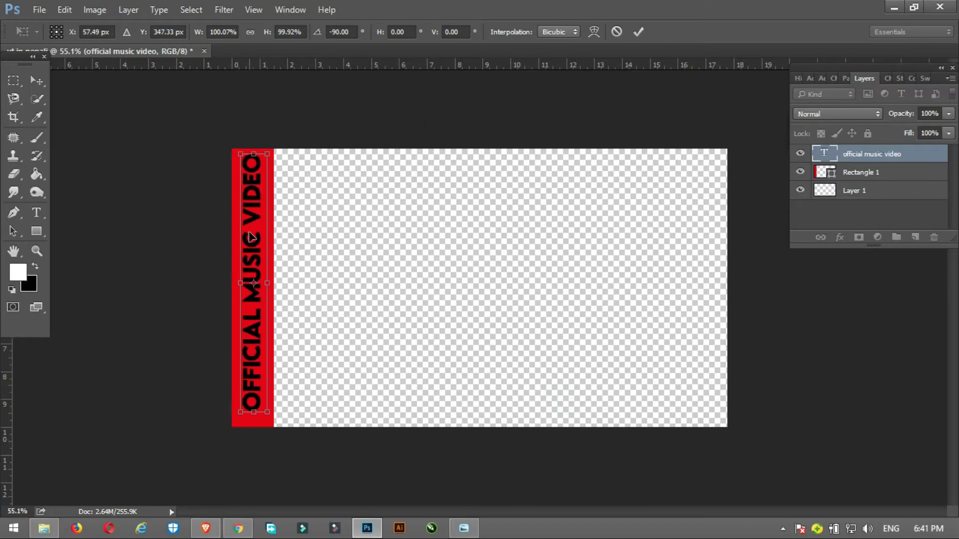
key(Return)
click(298, 120)
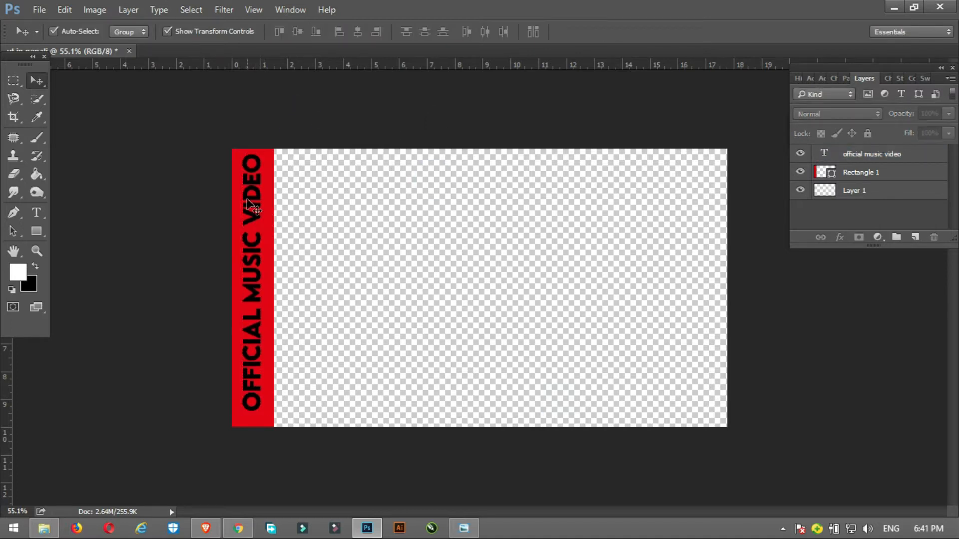
- Change the OFFICIAL MUSIC VIDEO text colour to white (ffffff)
click(249, 205)
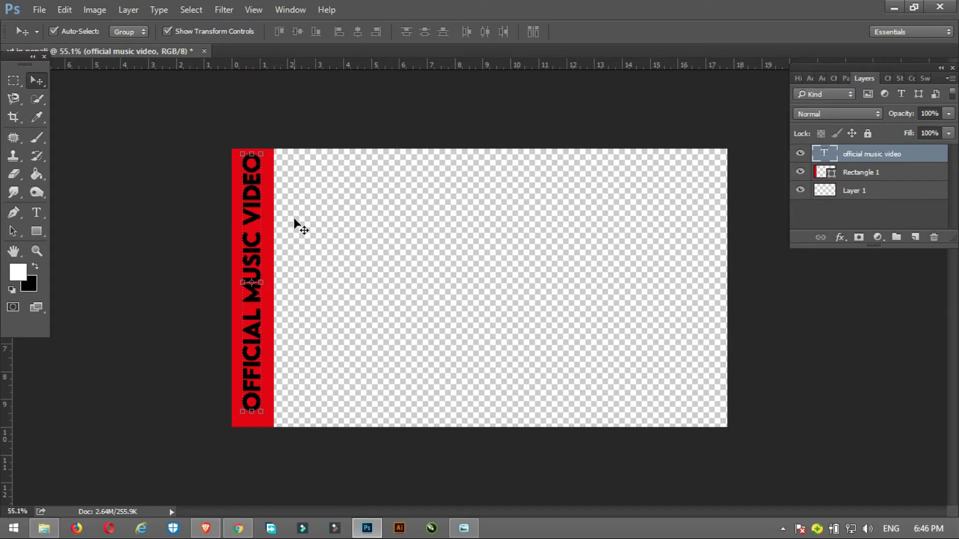
key(t)
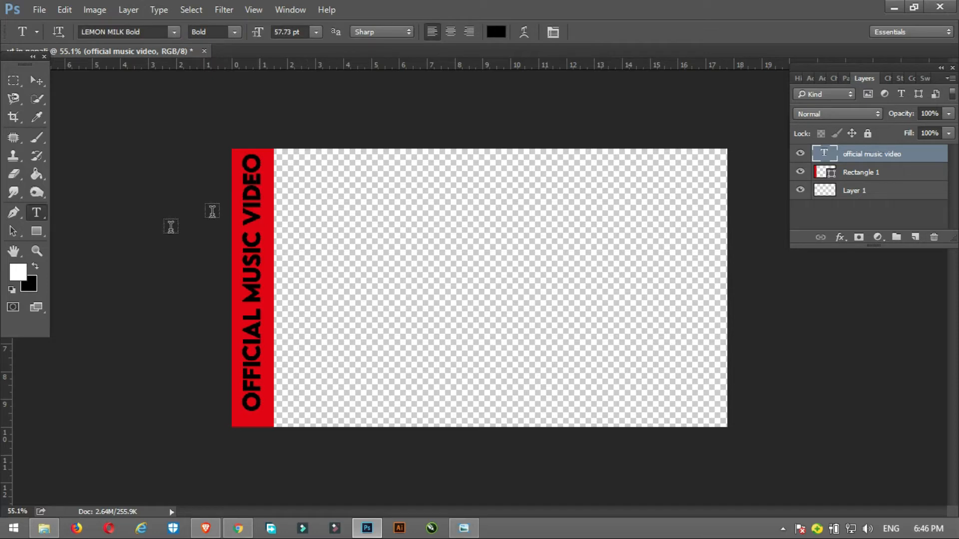
click(502, 32)
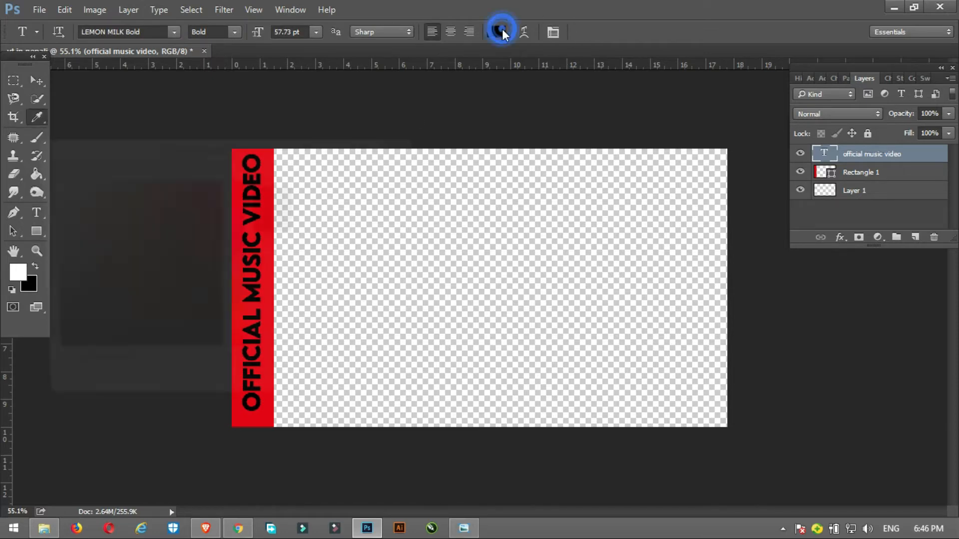
drag(528, 109, 683, 120)
drag(515, 178, 400, 130)
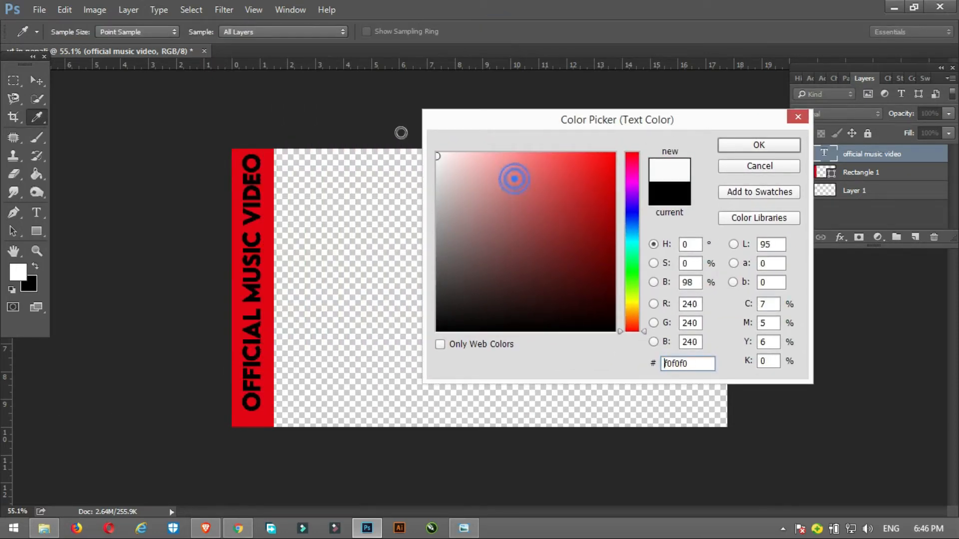
drag(608, 186, 632, 264)
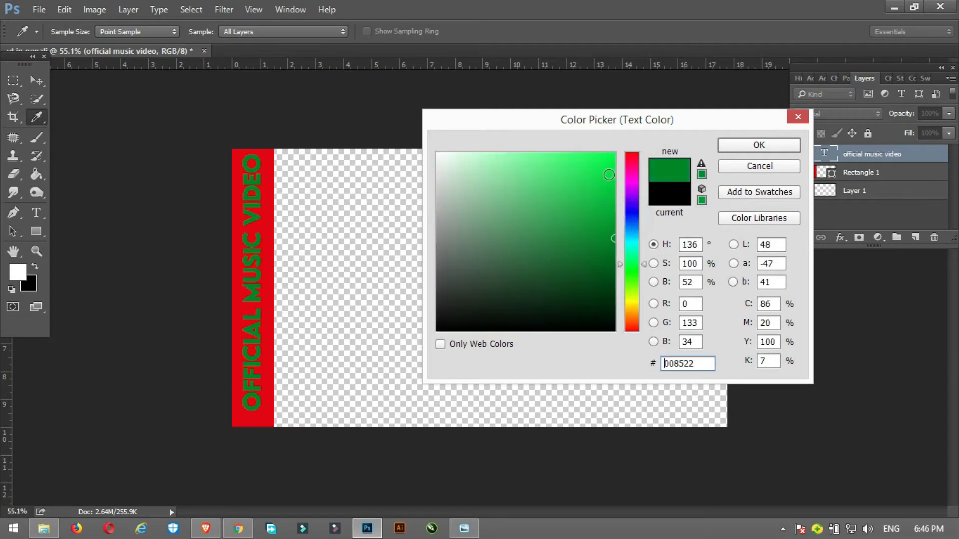
drag(606, 202, 414, 132)
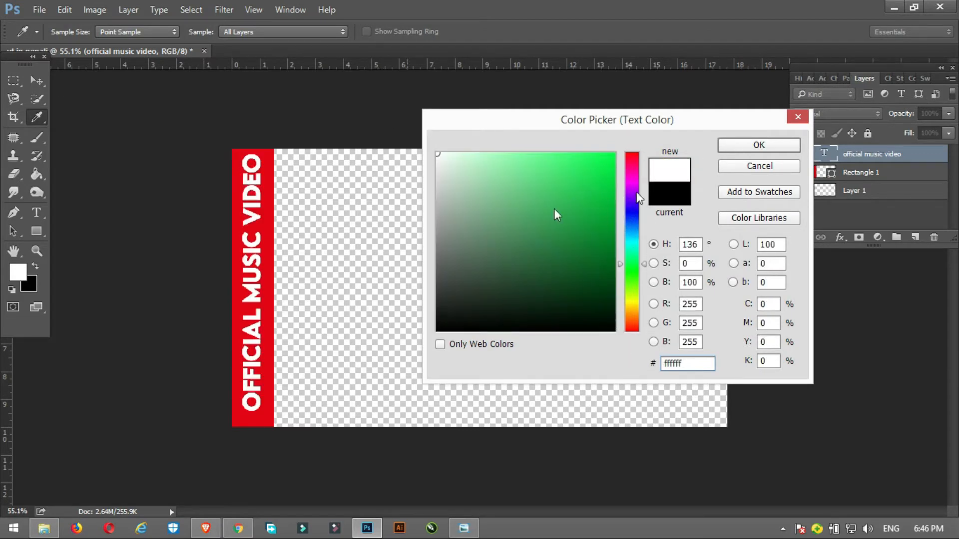
click(739, 148)
key(v)
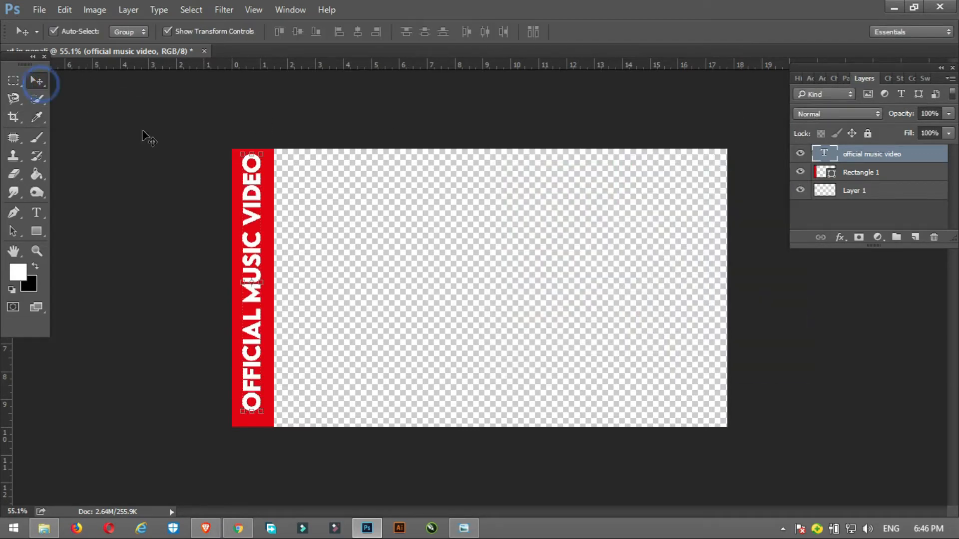
click(257, 128)
scroll(254, 148, down, 2)
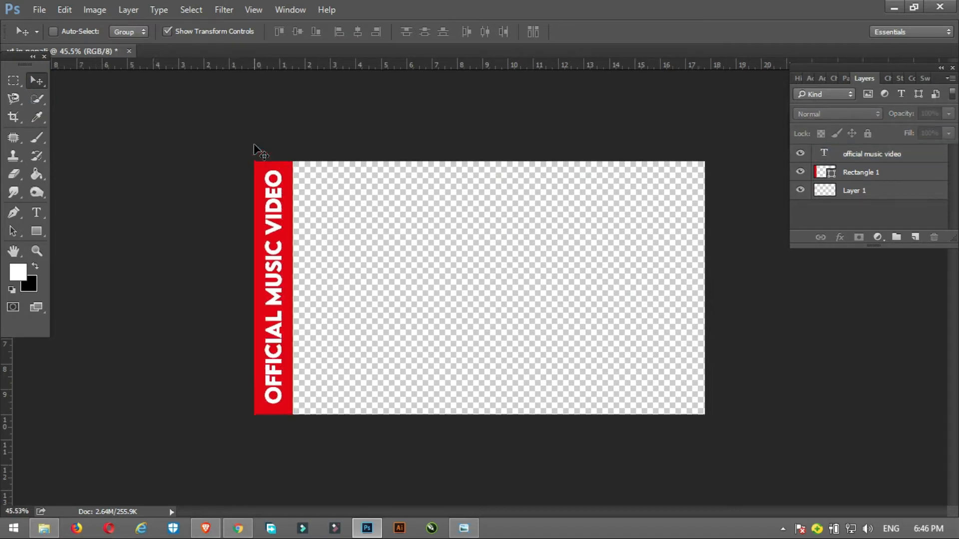
scroll(310, 190, up, 2)
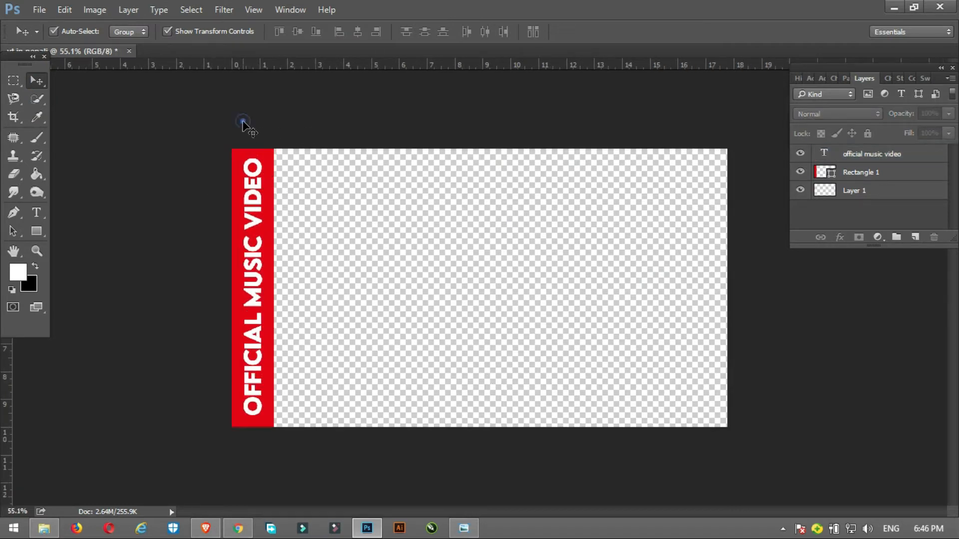
click(299, 106)
- Place the desktop images s1 and s2 into the thumbnail document and enlarge s1 to fill the canvas
click(895, 7)
click(25, 76)
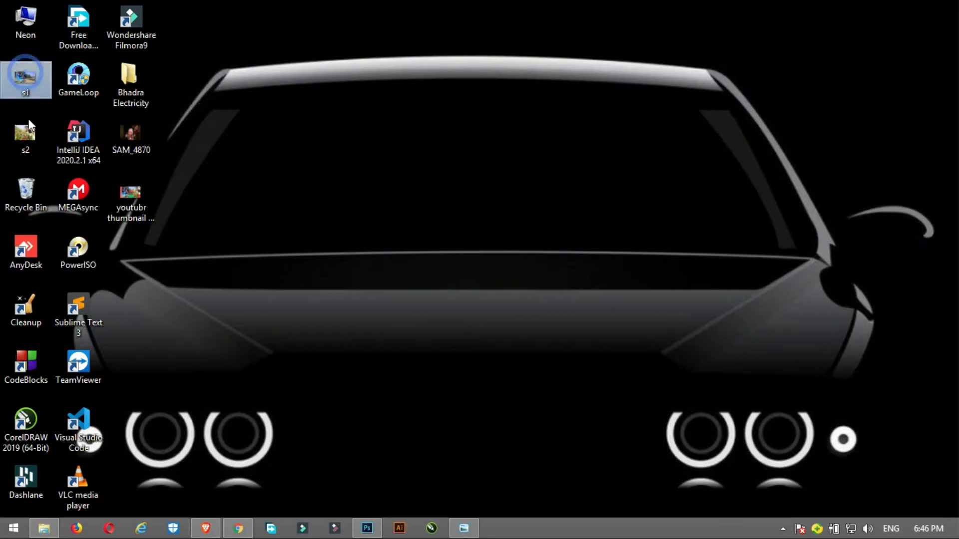
ctrl+click(29, 144)
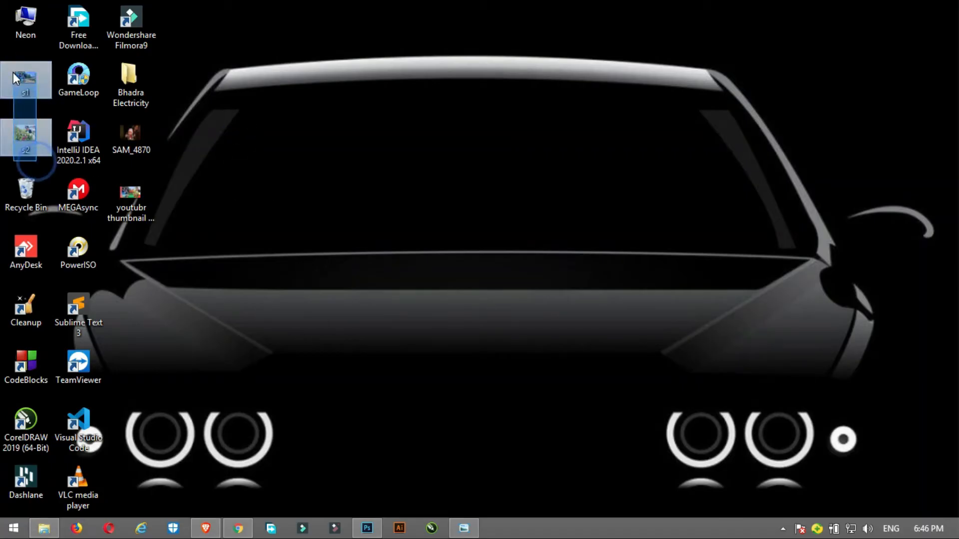
drag(13, 73, 370, 300)
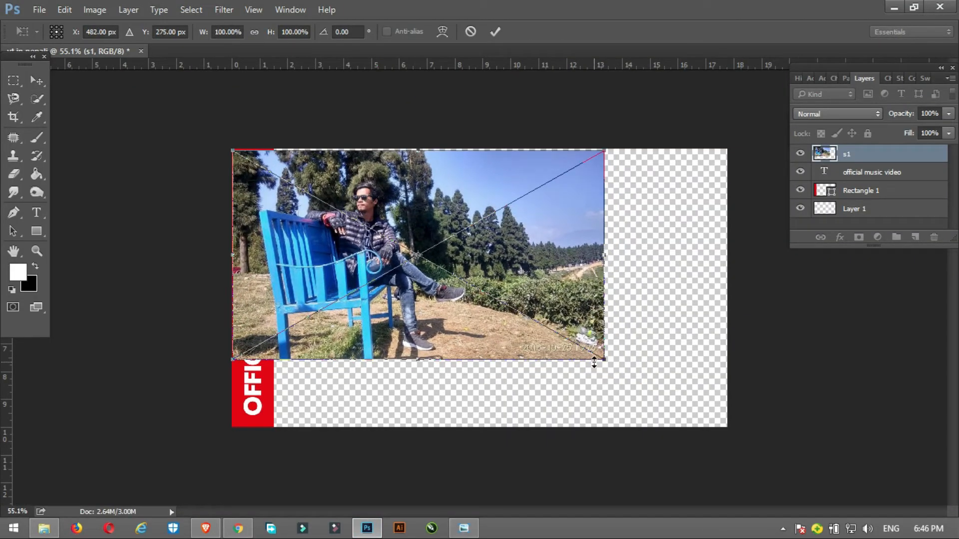
drag(600, 358, 722, 460)
drag(570, 335, 599, 369)
key(Return)
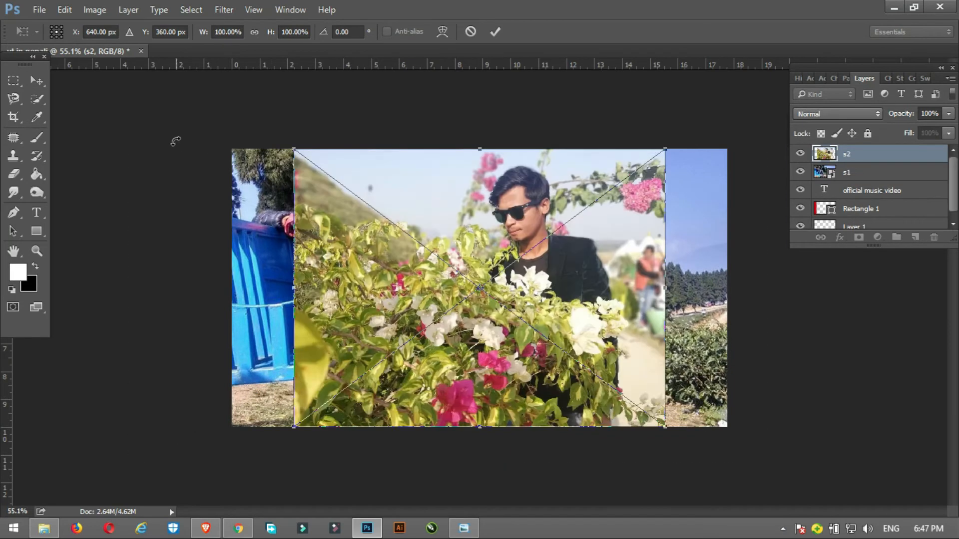
- Position the s2 photo over the canvas's right part and enlarge it so the man in the black jacket stands out
key(Return)
drag(439, 212, 494, 224)
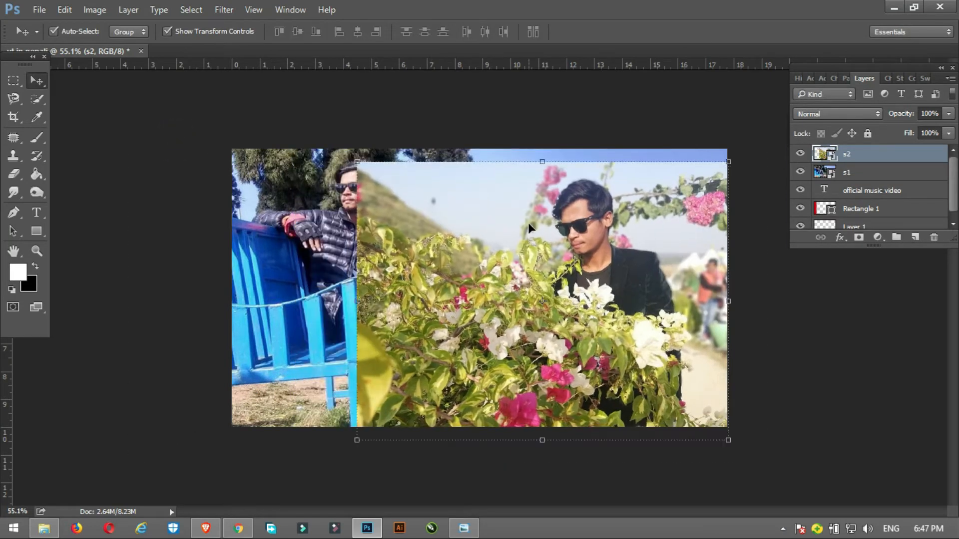
drag(725, 163, 809, 94)
drag(721, 188, 714, 224)
key(Return)
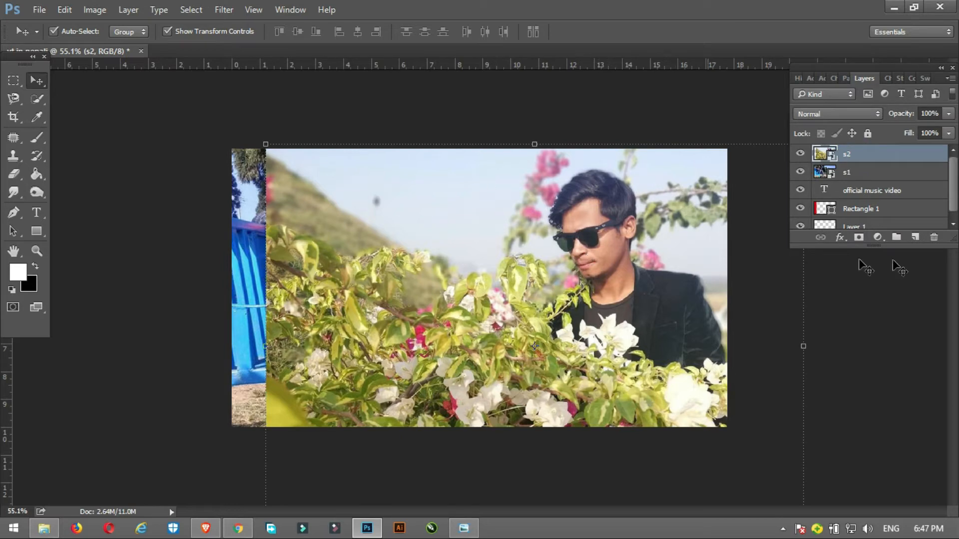
- Add a layer mask to s2 and hide its left part with a soft 200 px black brush, blending it into s1
click(865, 240)
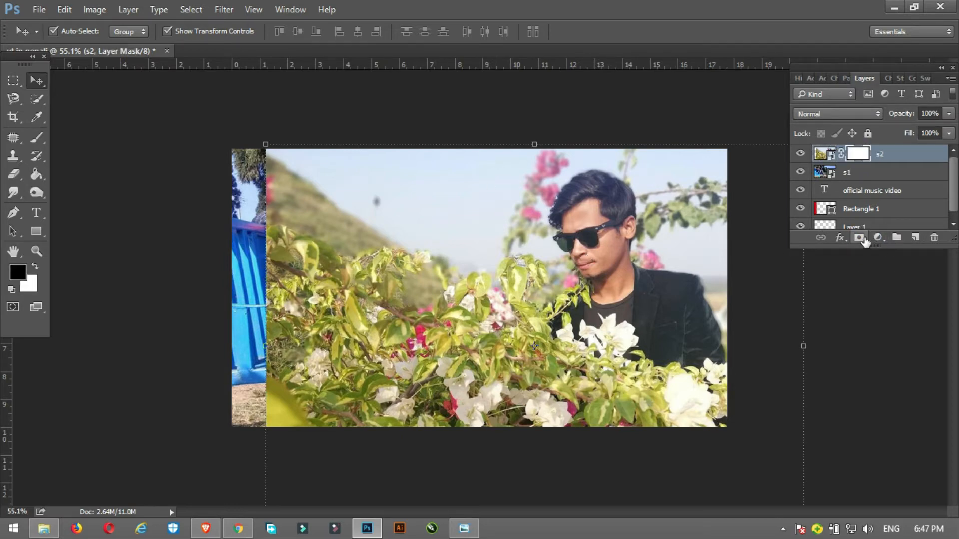
click(287, 10)
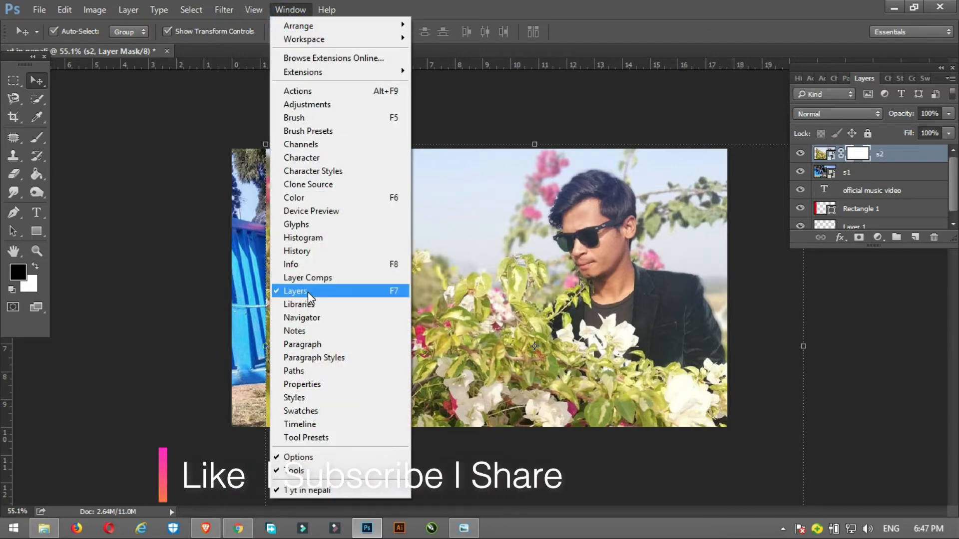
click(509, 92)
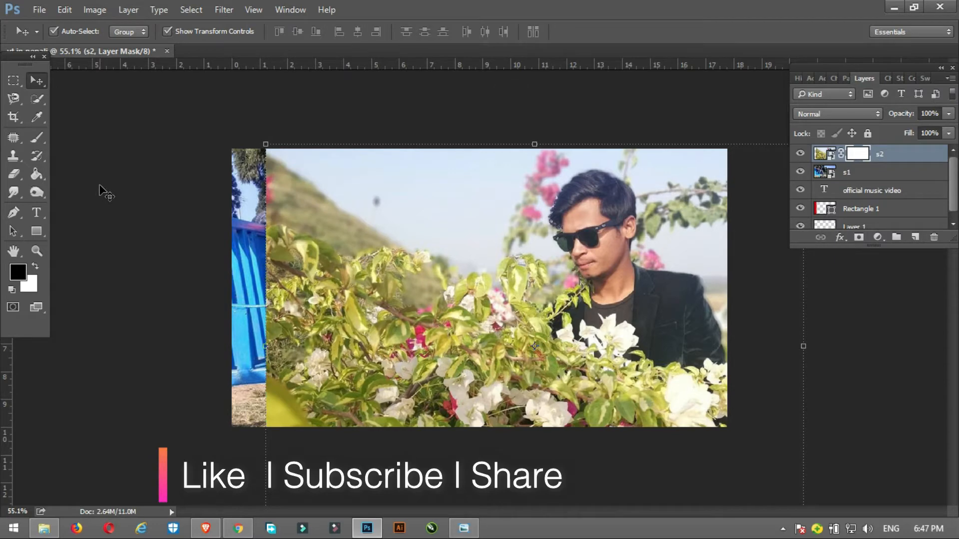
key(b)
mouse_move(286, 121)
mouse_down()
mouse_move(275, 163)
mouse_move(273, 267)
mouse_move(297, 371)
mouse_move(341, 449)
mouse_move(266, 322)
mouse_move(273, 203)
mouse_move(353, 129)
mouse_move(481, 143)
mouse_move(443, 132)
mouse_move(367, 154)
mouse_move(312, 266)
mouse_move(355, 416)
mouse_move(372, 202)
mouse_move(409, 147)
mouse_move(398, 165)
mouse_move(382, 302)
mouse_move(407, 414)
mouse_move(507, 475)
mouse_move(478, 455)
mouse_move(385, 305)
mouse_move(414, 157)
mouse_move(415, 343)
mouse_move(464, 433)
mouse_move(517, 466)
mouse_move(468, 442)
mouse_move(486, 143)
mouse_move(440, 182)
mouse_move(420, 254)
mouse_move(423, 327)
mouse_move(466, 418)
mouse_move(542, 462)
mouse_move(429, 396)
mouse_up()
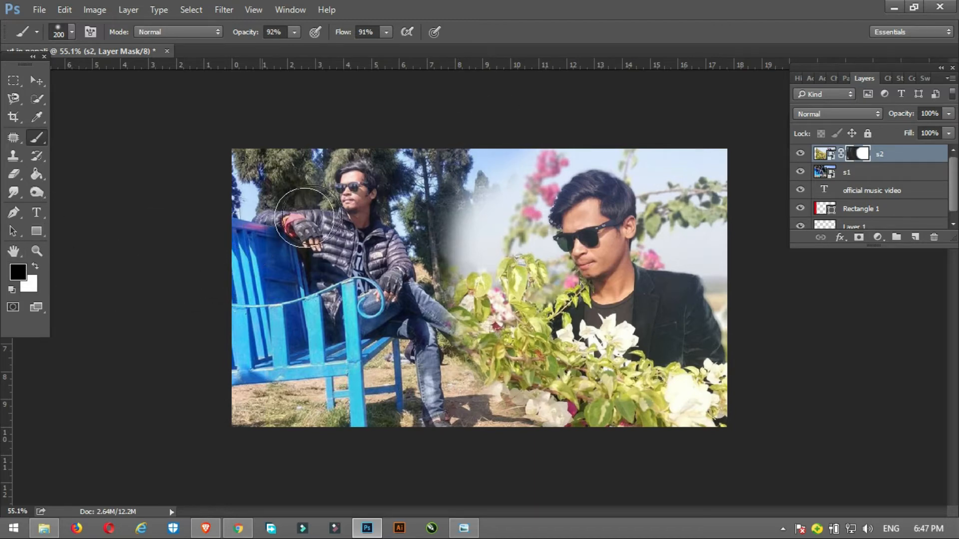
key(x)
mouse_move(454, 133)
mouse_down()
mouse_move(441, 215)
mouse_move(465, 362)
mouse_move(419, 245)
mouse_move(424, 207)
mouse_up()
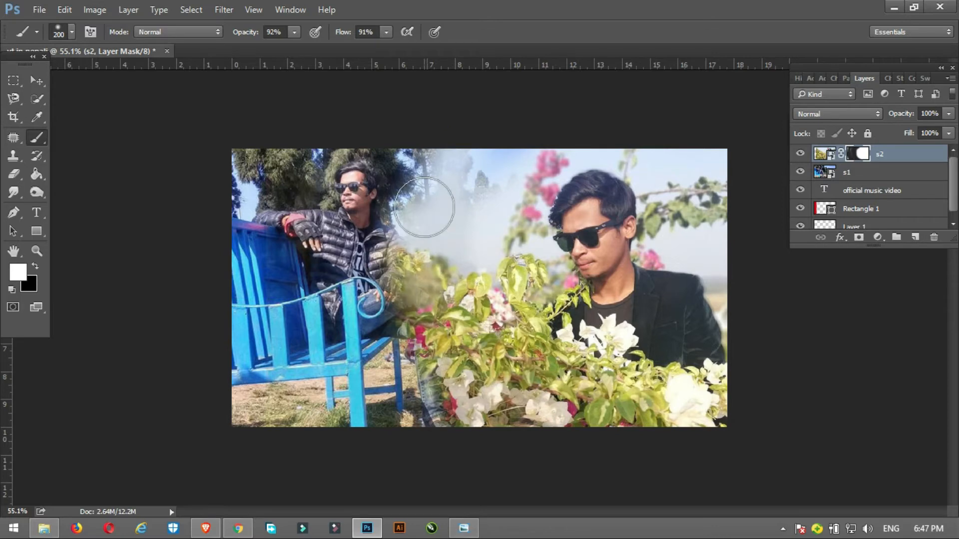
key(x)
mouse_move(443, 94)
mouse_down()
mouse_move(417, 268)
mouse_move(414, 415)
mouse_move(468, 402)
mouse_move(422, 215)
mouse_move(552, 439)
mouse_move(502, 362)
mouse_move(608, 441)
mouse_move(526, 385)
mouse_move(449, 231)
mouse_move(463, 313)
mouse_move(457, 224)
mouse_move(466, 310)
mouse_move(504, 384)
mouse_move(479, 204)
mouse_move(421, 445)
mouse_move(520, 449)
mouse_up()
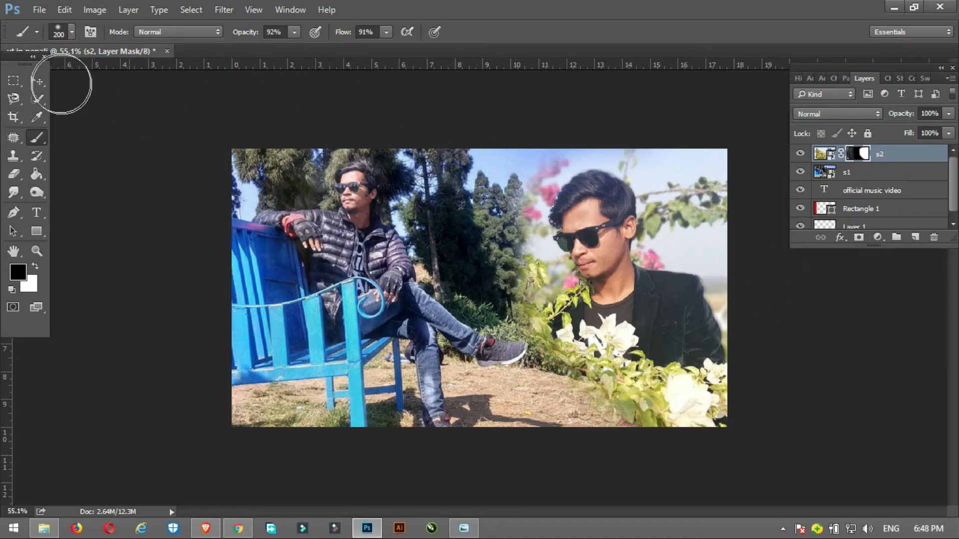
- Bring the Rectangle 1 layer above both photos and the official music video text layer above Rectangle 1
click(36, 80)
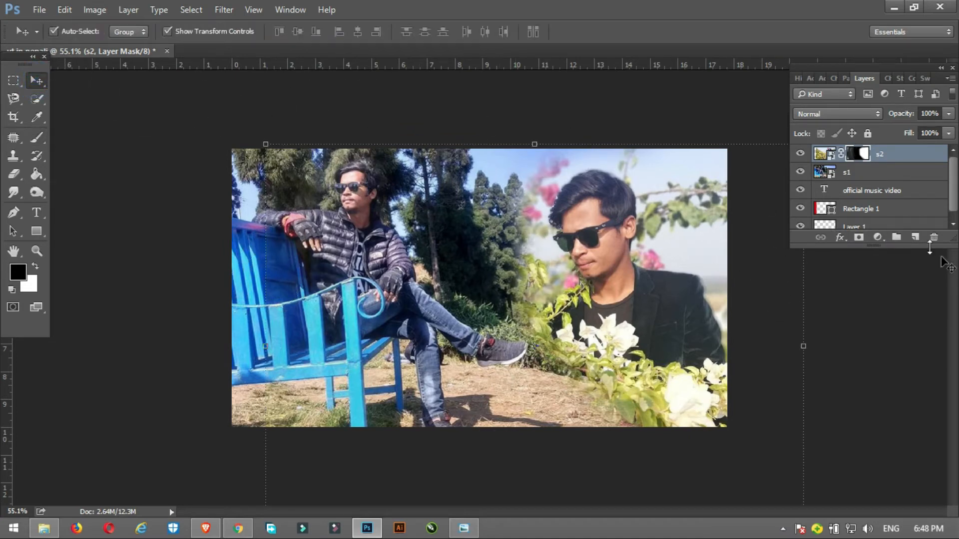
drag(877, 214, 862, 153)
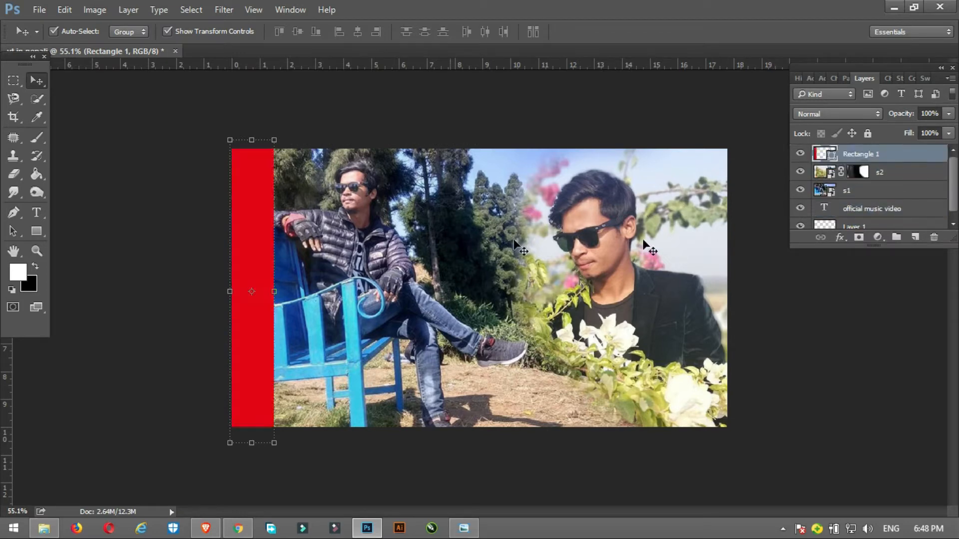
drag(876, 209, 867, 152)
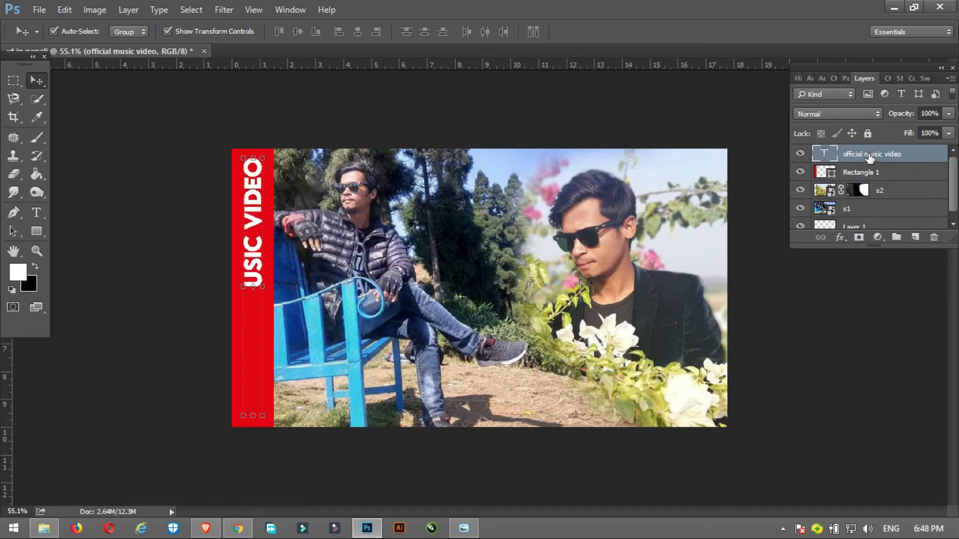
click(470, 112)
- Shift the s1 photo right and scale it down slightly so the seated man clears the red strip
drag(368, 272, 394, 265)
drag(776, 111, 732, 142)
mouse_move(437, 276)
mouse_down()
mouse_move(426, 278)
mouse_move(437, 280)
mouse_up()
key(Return)
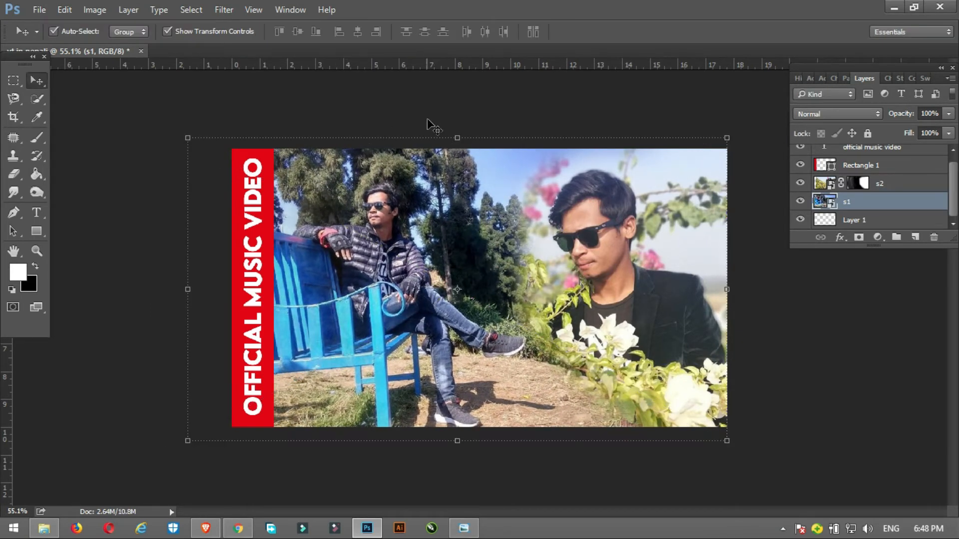
click(428, 120)
- Draw a circle about 462 px wide overlapping the canvas's lower edge and fill it with dark green sampled from the trees in s1
drag(44, 229, 97, 256)
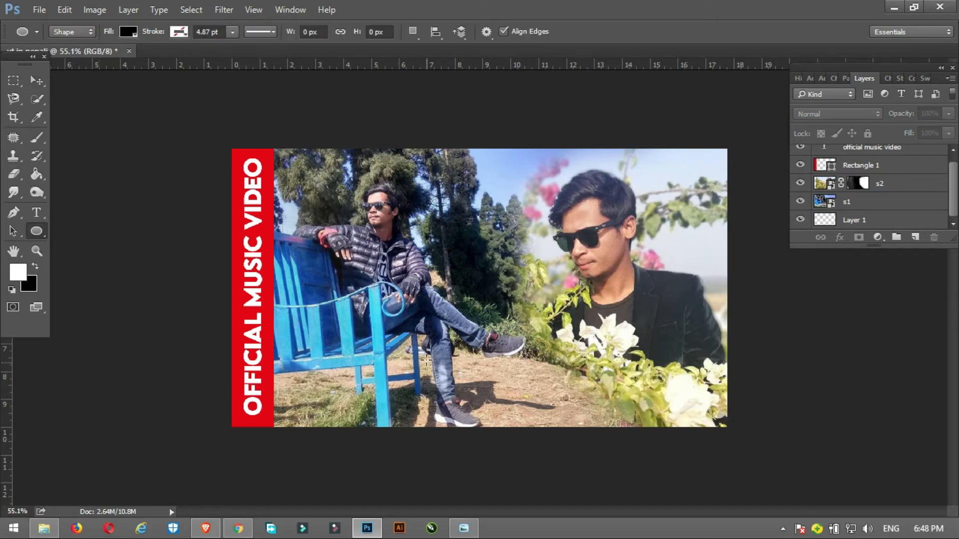
drag(426, 359, 653, 534)
click(641, 237)
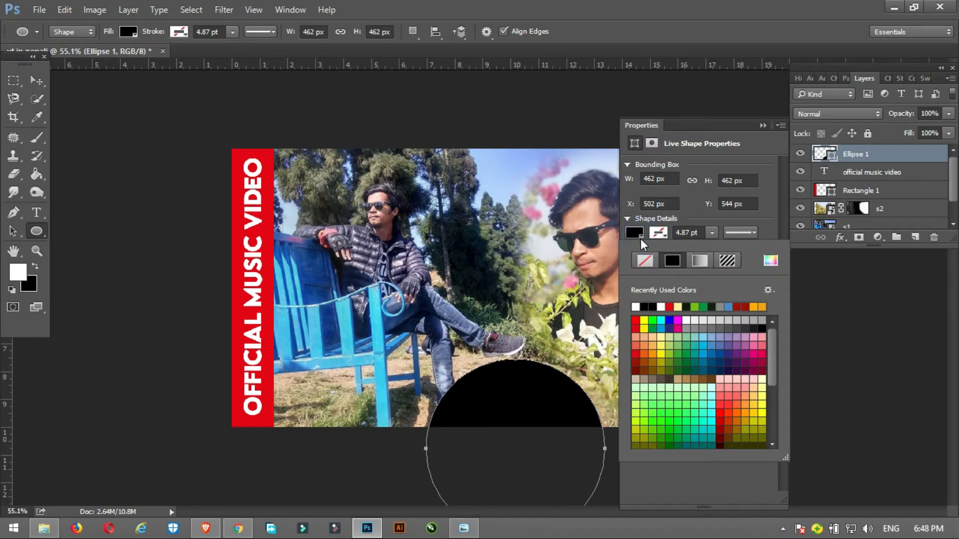
click(770, 260)
drag(570, 122, 839, 186)
click(496, 238)
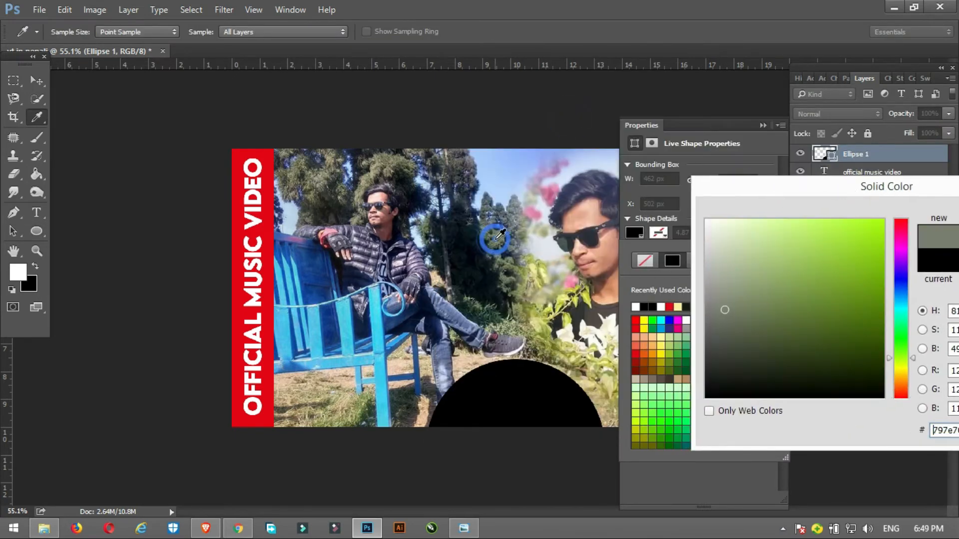
click(937, 206)
- Stretch the green ellipse to about 117% width and 101% height, and centre it on the lower edge beside the red strip
drag(516, 381, 513, 382)
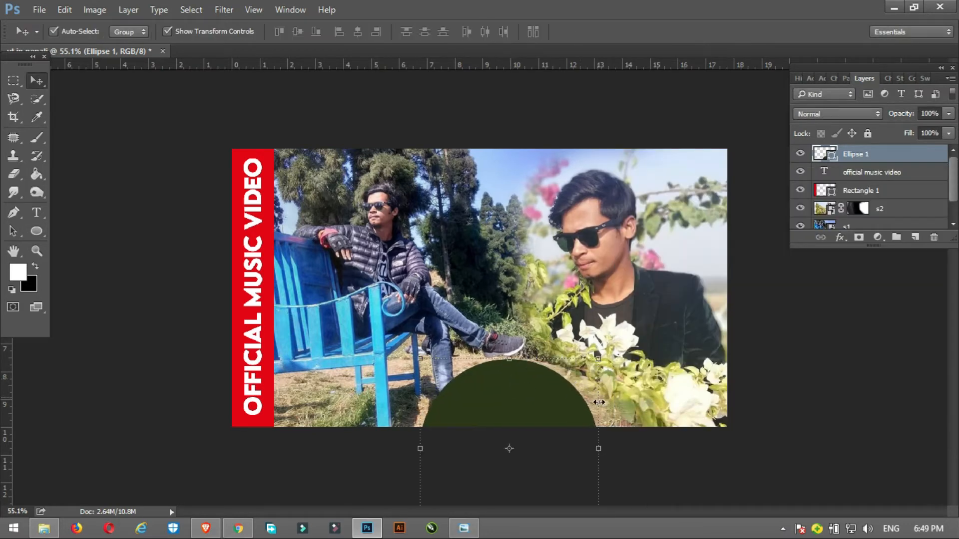
drag(597, 447, 634, 447)
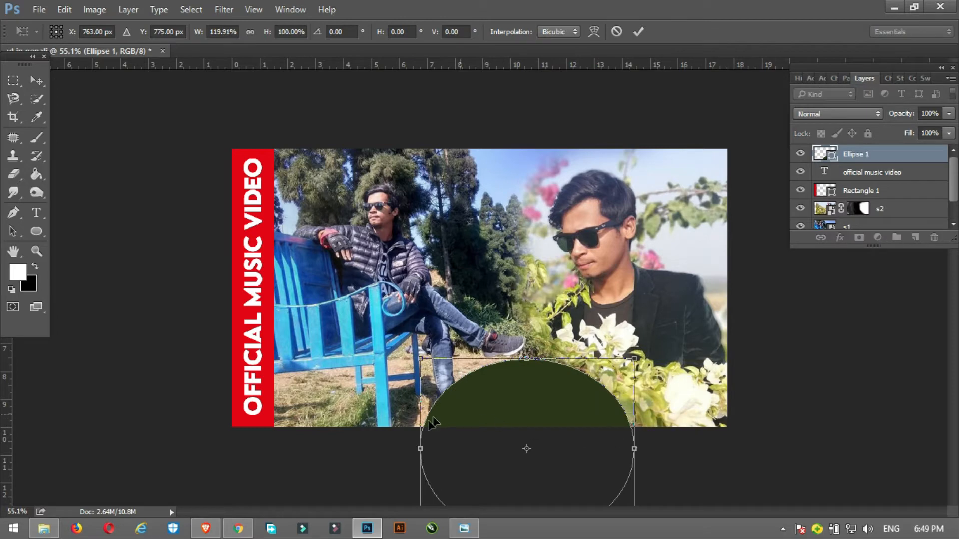
drag(419, 450, 408, 450)
drag(634, 448, 618, 448)
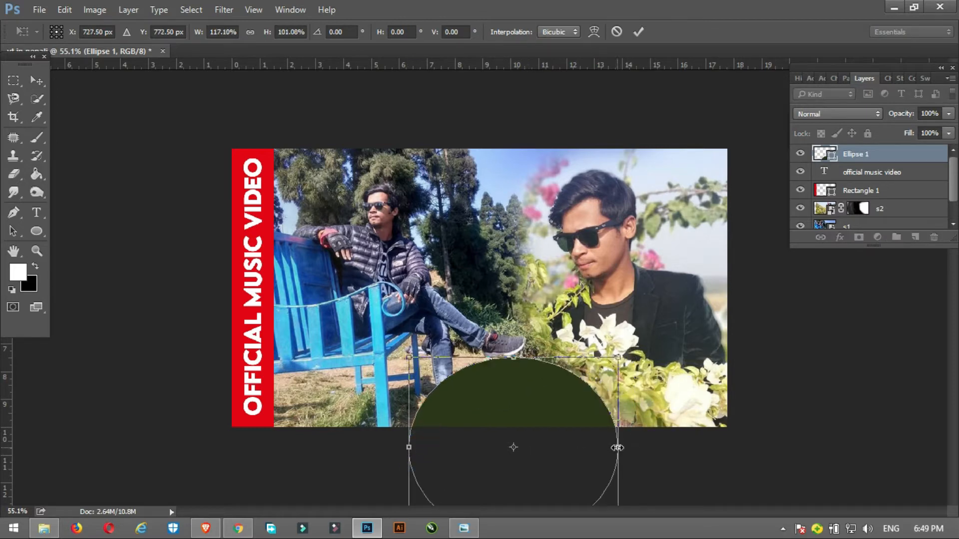
key(Return)
click(163, 115)
drag(514, 385, 503, 390)
click(391, 102)
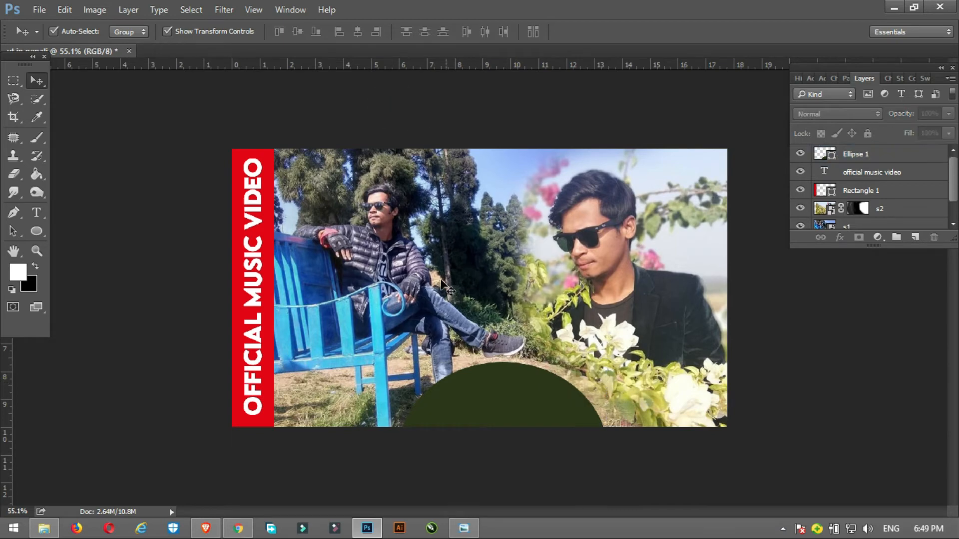
- Add the Nepali text "माया" between the two men and enlarge it to 130.77 pt
key(t)
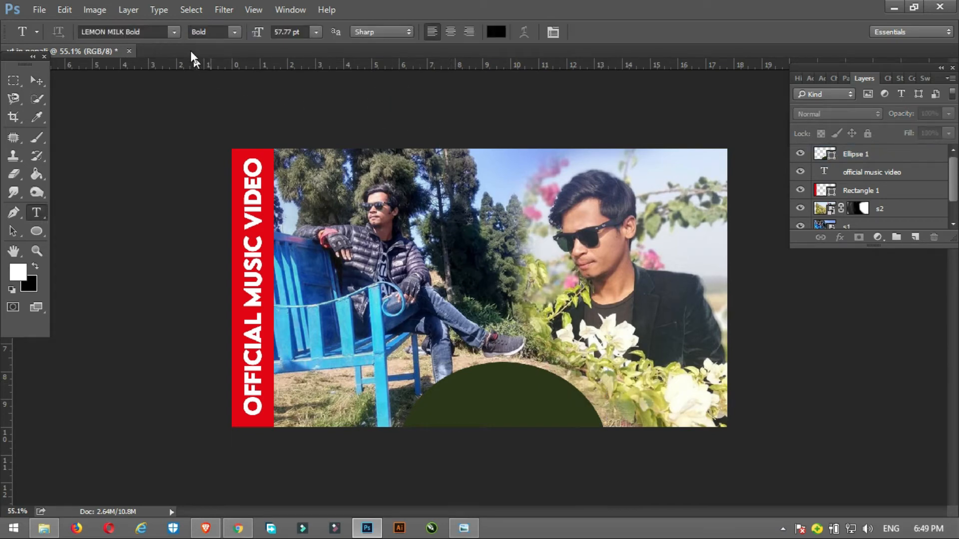
click(464, 245)
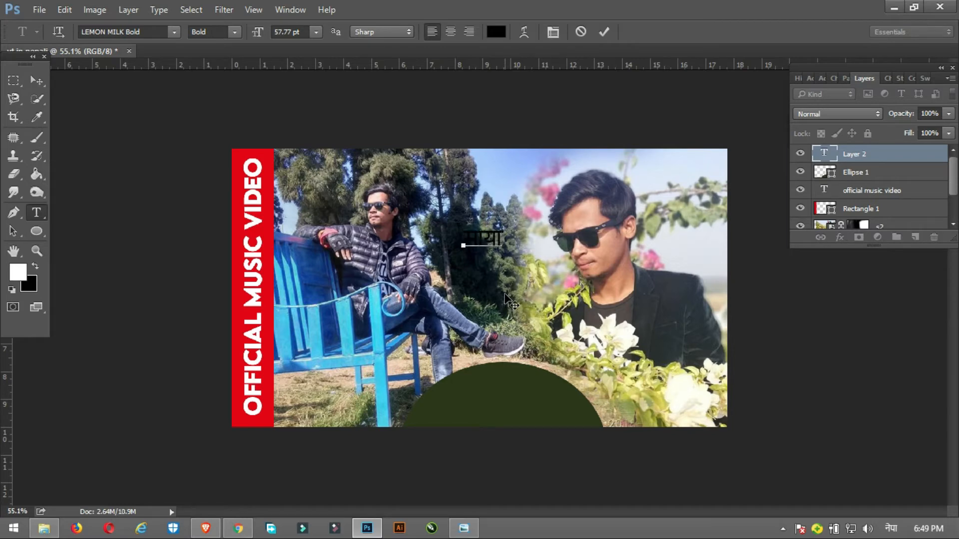
key(ctrl+a)
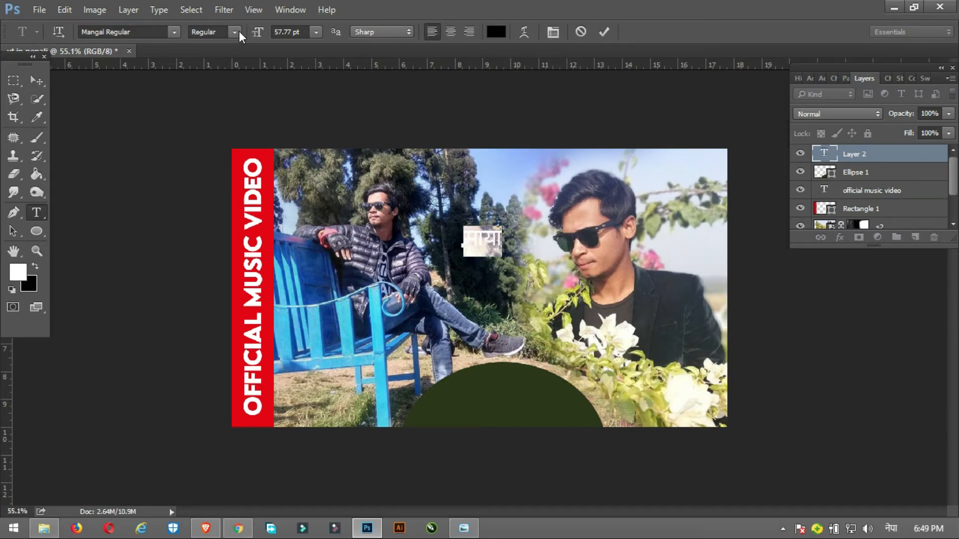
drag(257, 32, 290, 35)
drag(518, 293, 511, 329)
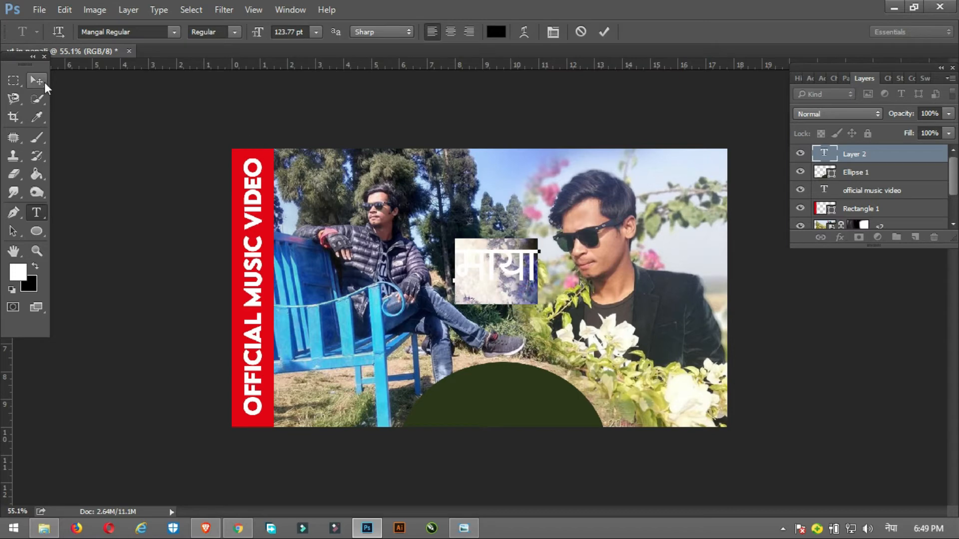
drag(257, 33, 261, 34)
- Colour the माया text with the red sampled from the side strip and nudge the text slightly left
click(496, 31)
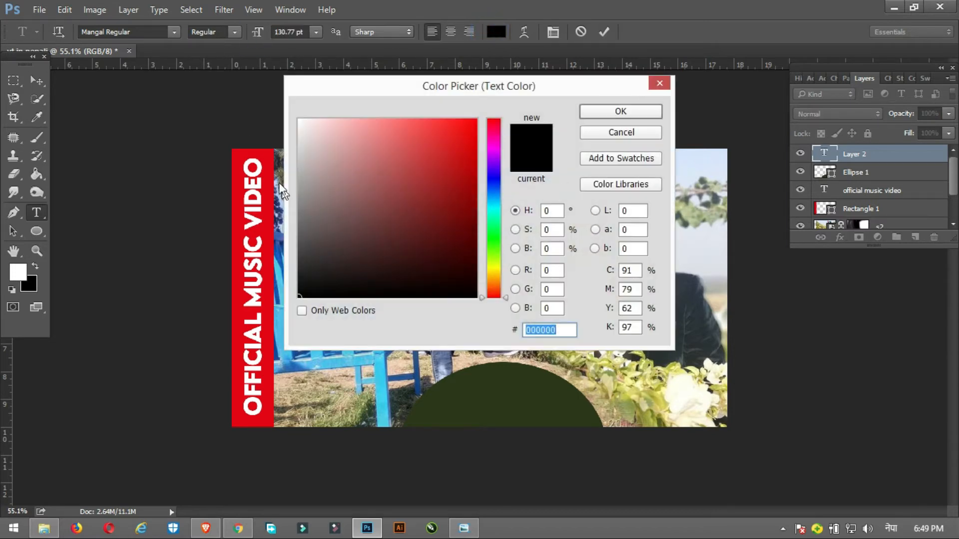
click(243, 154)
click(620, 111)
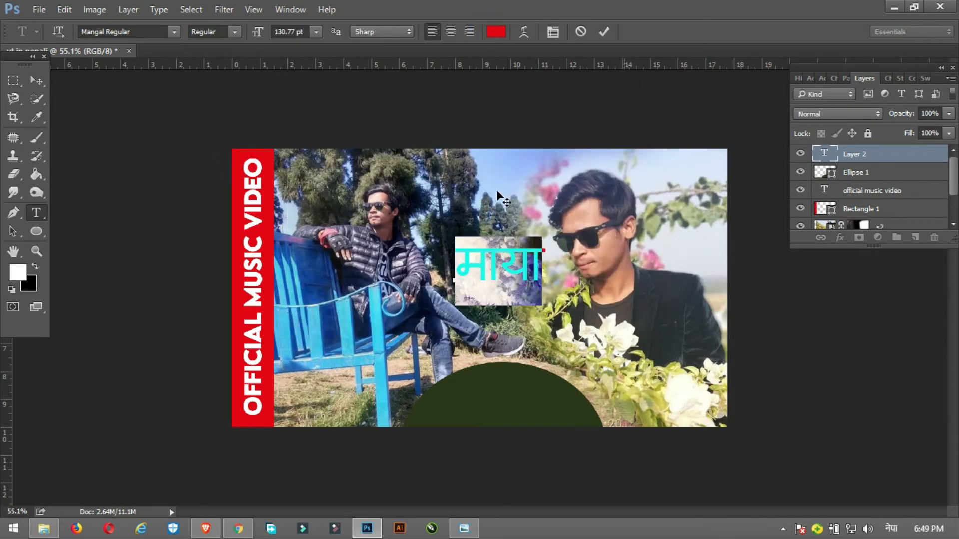
drag(492, 261, 485, 262)
- Give the माया text layer a drop shadow and a 4 px white stroke positioned outside
right_click(868, 153)
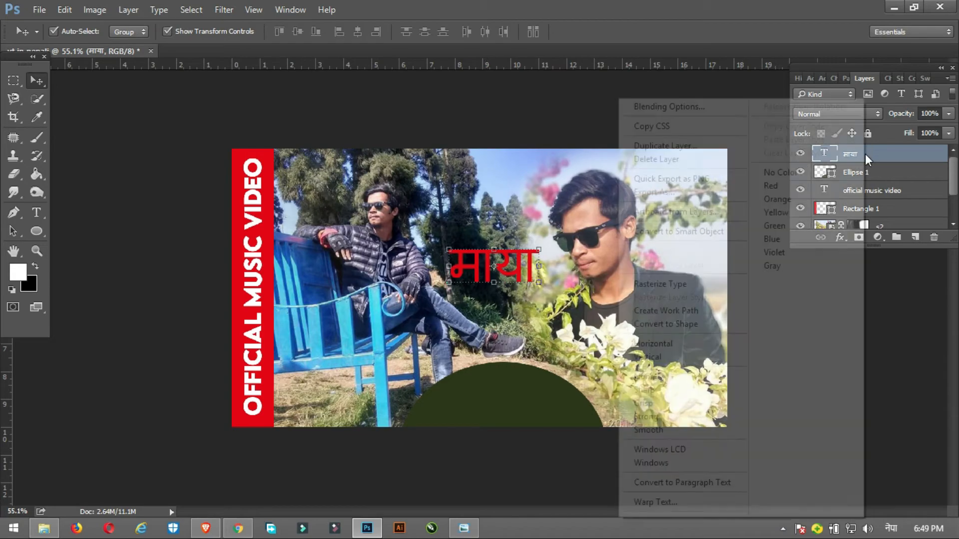
click(700, 103)
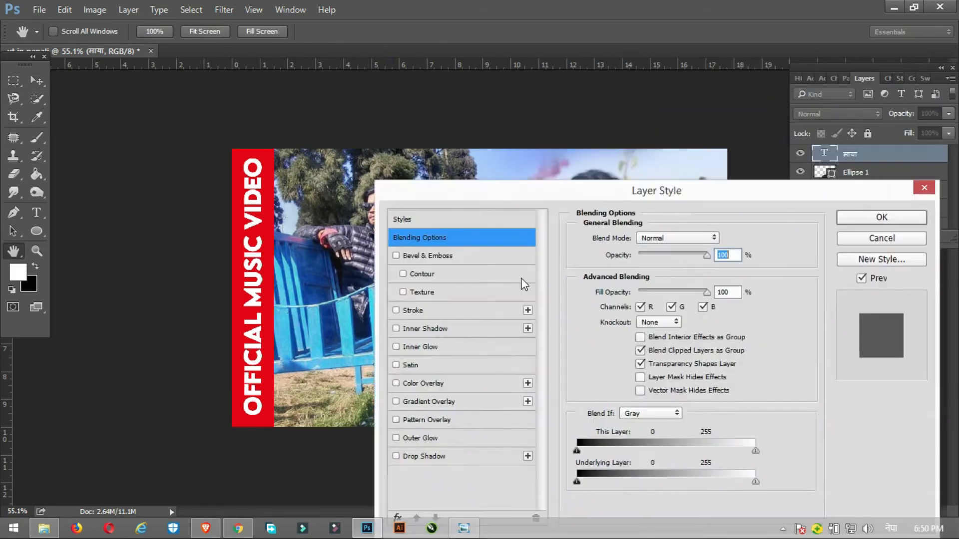
drag(495, 171, 789, 106)
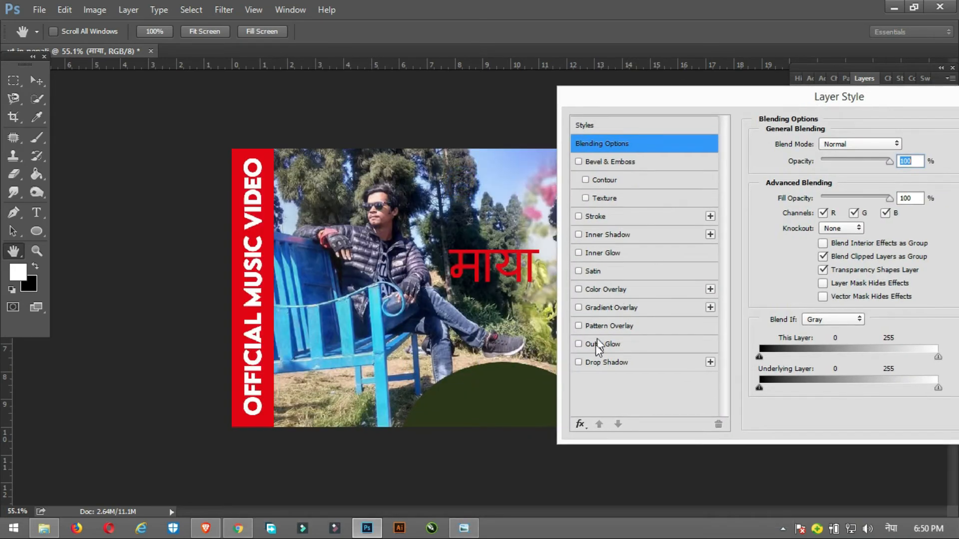
click(594, 363)
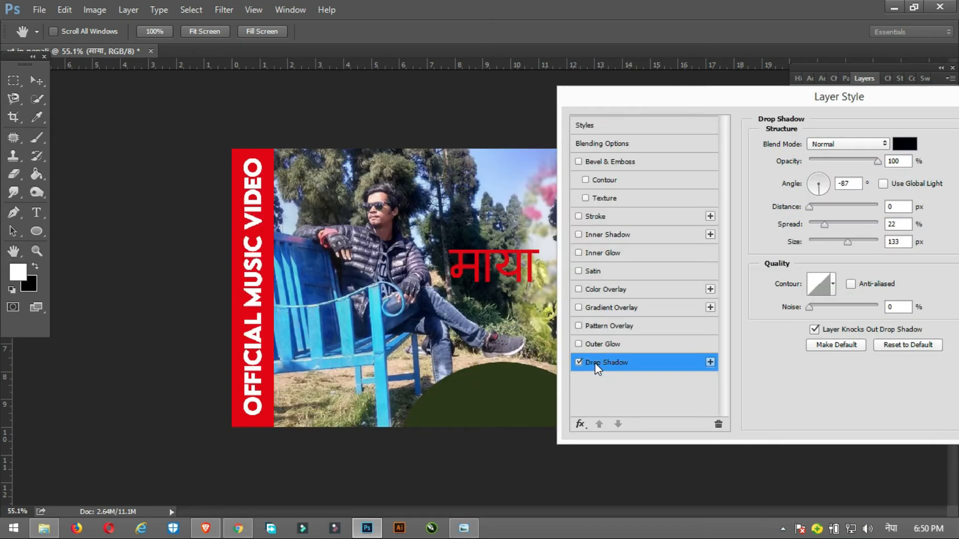
click(598, 216)
click(811, 146)
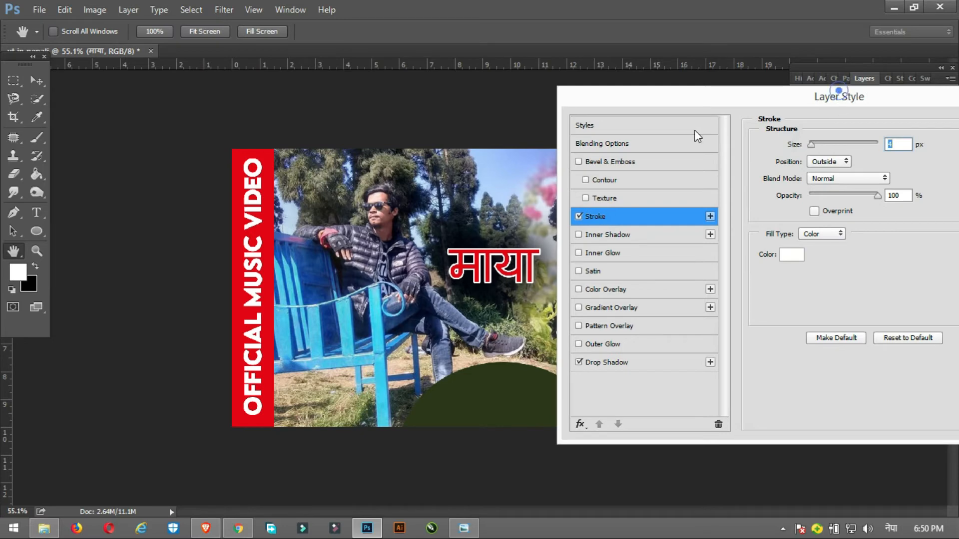
mouse_move(843, 91)
mouse_down()
mouse_move(513, 330)
mouse_move(767, 283)
mouse_move(829, 185)
mouse_move(908, 184)
mouse_up()
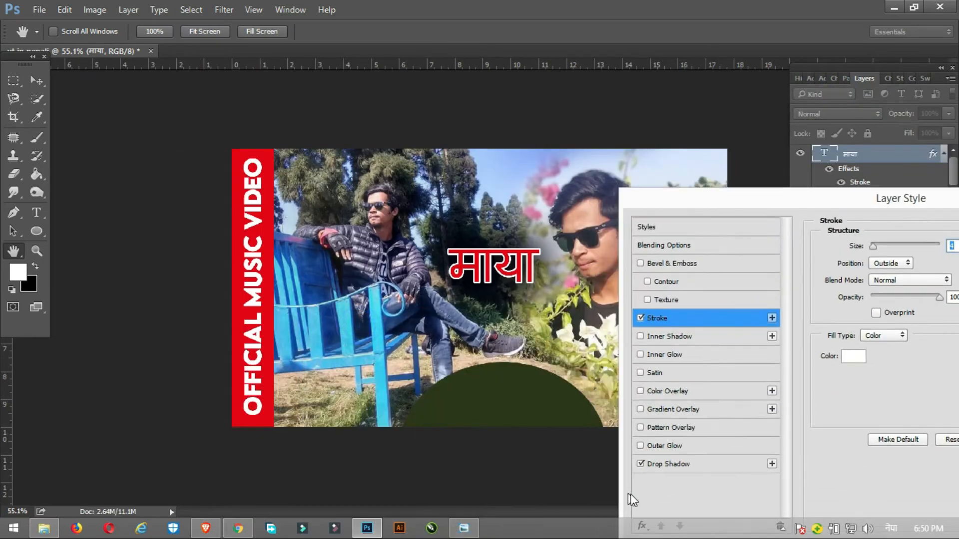
- Shift the माया text's drop shadow straight down to a 90° angle and 40 px distance, and apply the layer style
click(677, 465)
drag(506, 265, 506, 276)
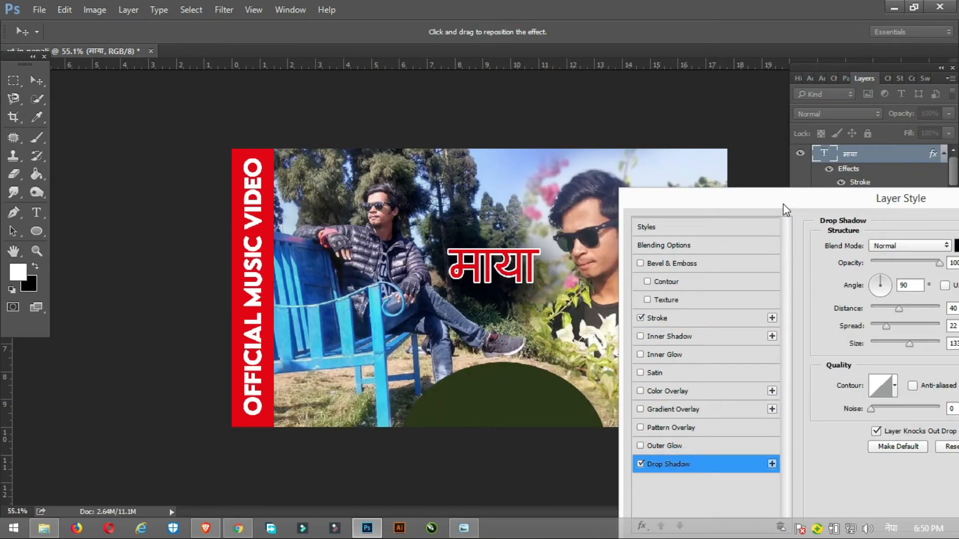
drag(785, 208, 296, 282)
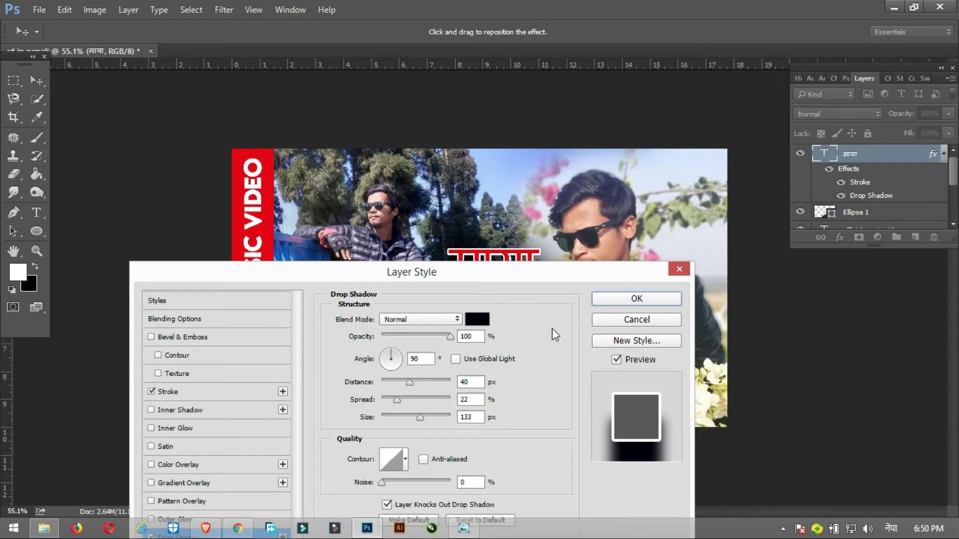
click(626, 299)
click(127, 166)
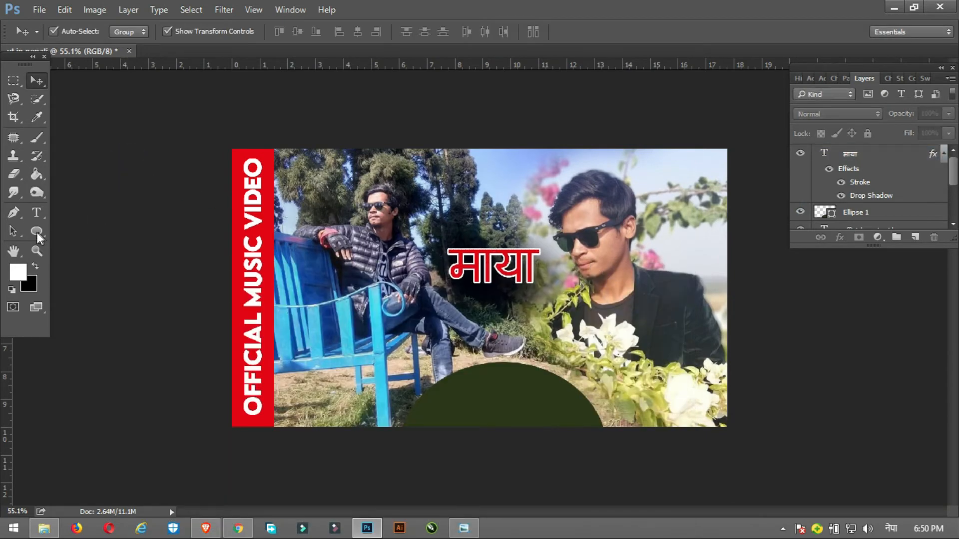
- Create a 100 × 100 px heart custom shape filled with red and place it above the माया text
drag(37, 232, 92, 295)
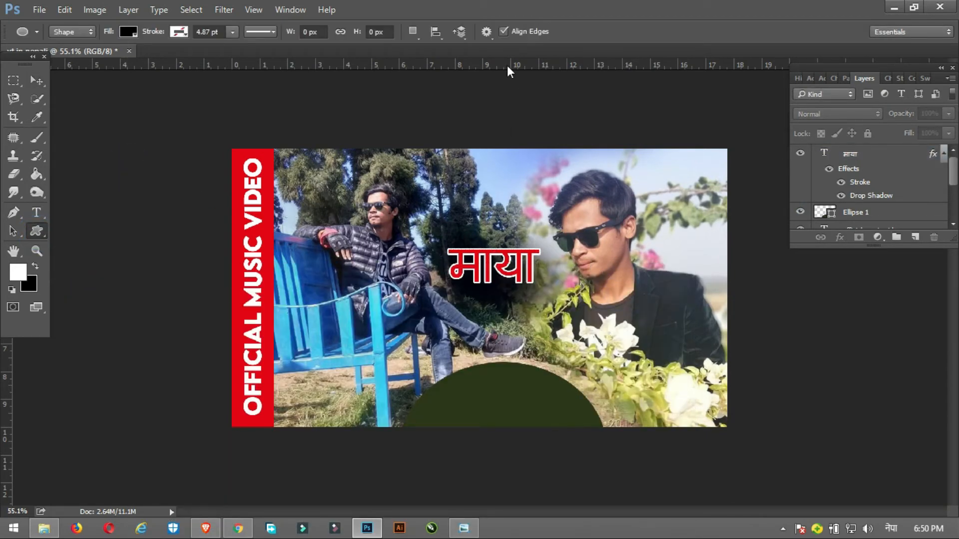
click(550, 34)
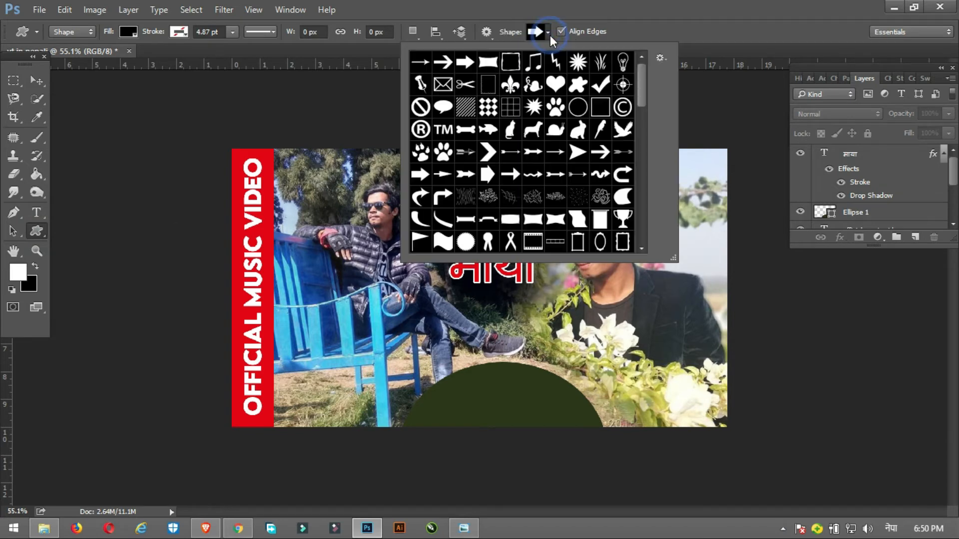
click(555, 86)
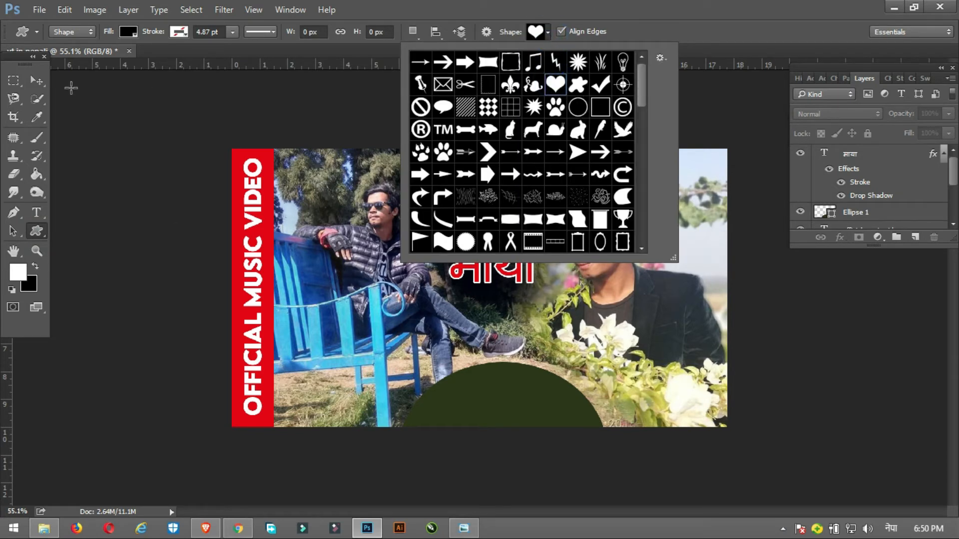
click(561, 82)
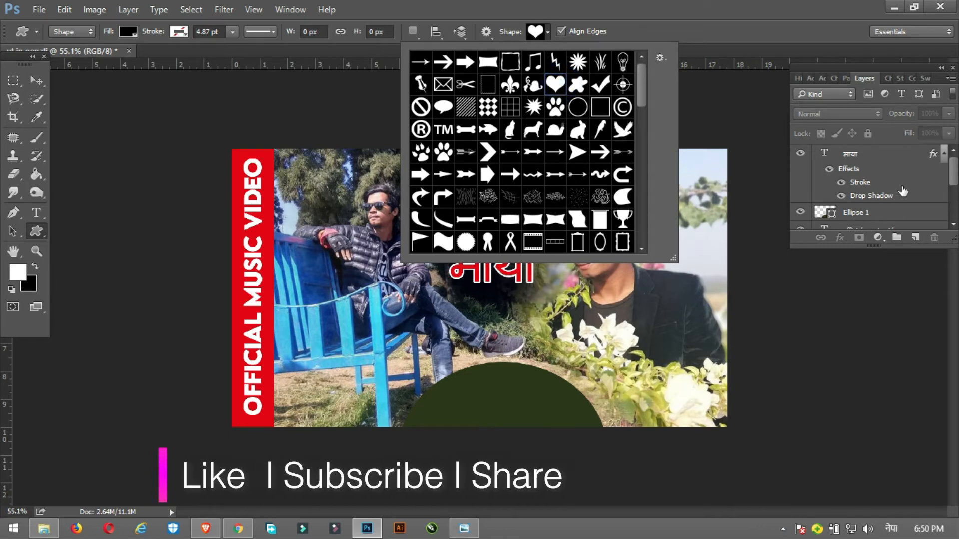
click(384, 175)
click(457, 236)
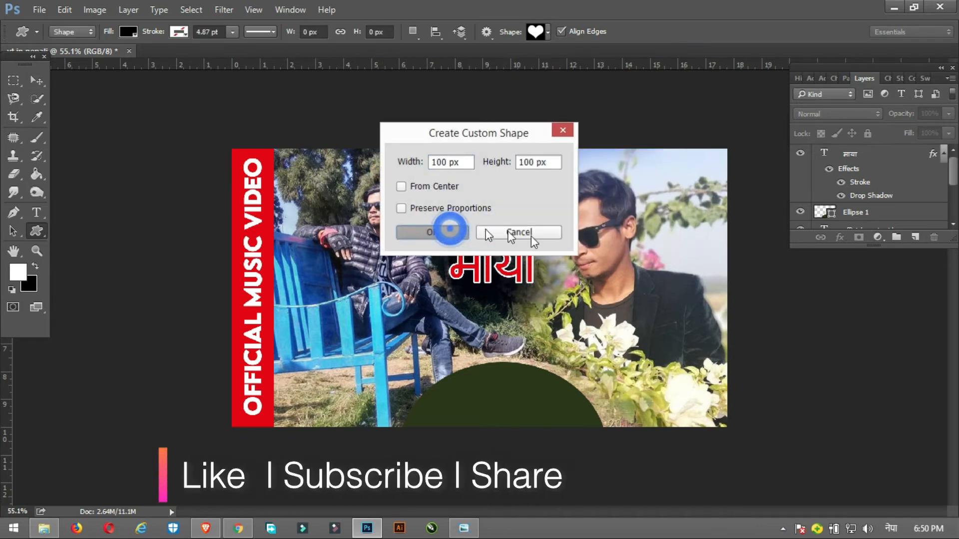
click(136, 36)
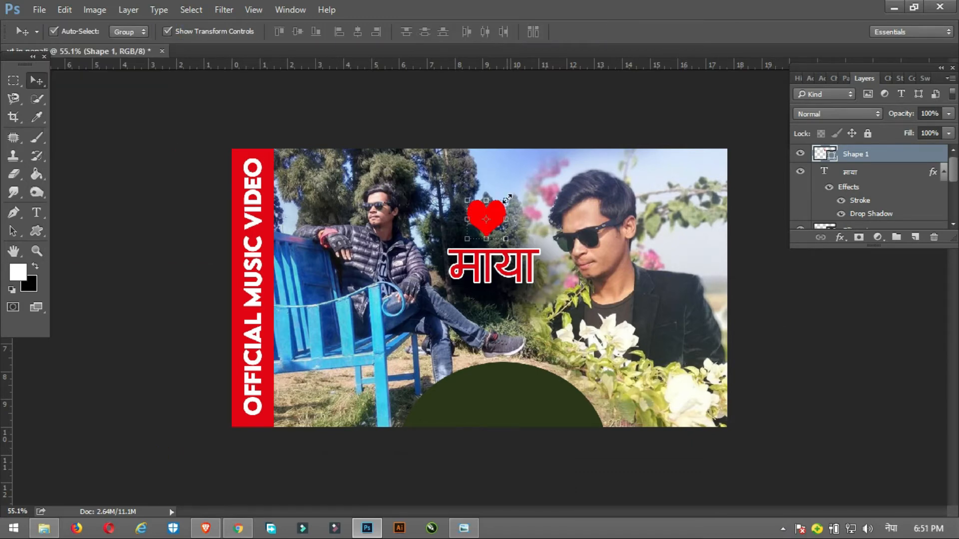
- Shrink the red heart to about three quarters of its width and place a half-size copy to its right
drag(507, 198, 499, 211)
key(Return)
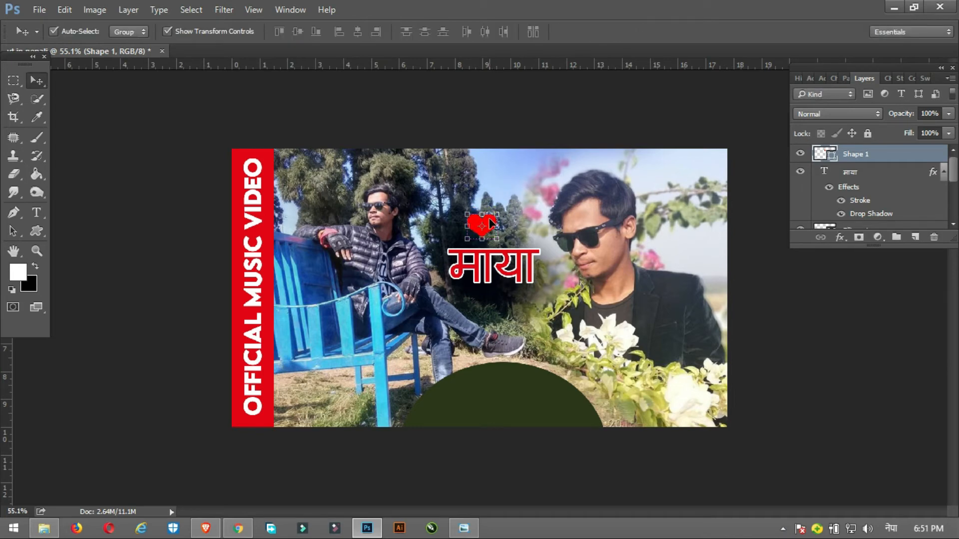
alt+drag(491, 226, 519, 220)
key(Return)
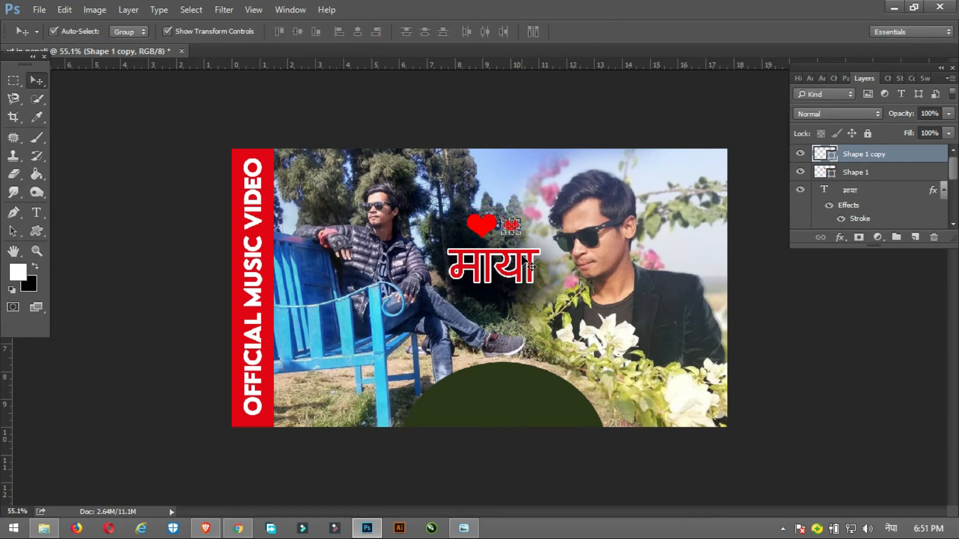
- Copy the small heart to the left side of the large heart and tilt the copy outward
scroll(517, 227, up, 16)
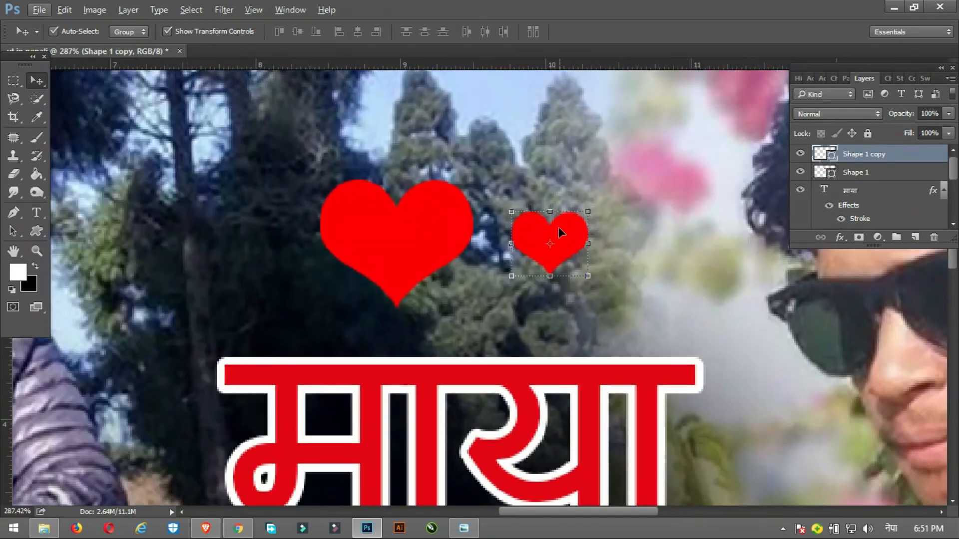
drag(558, 232, 277, 238)
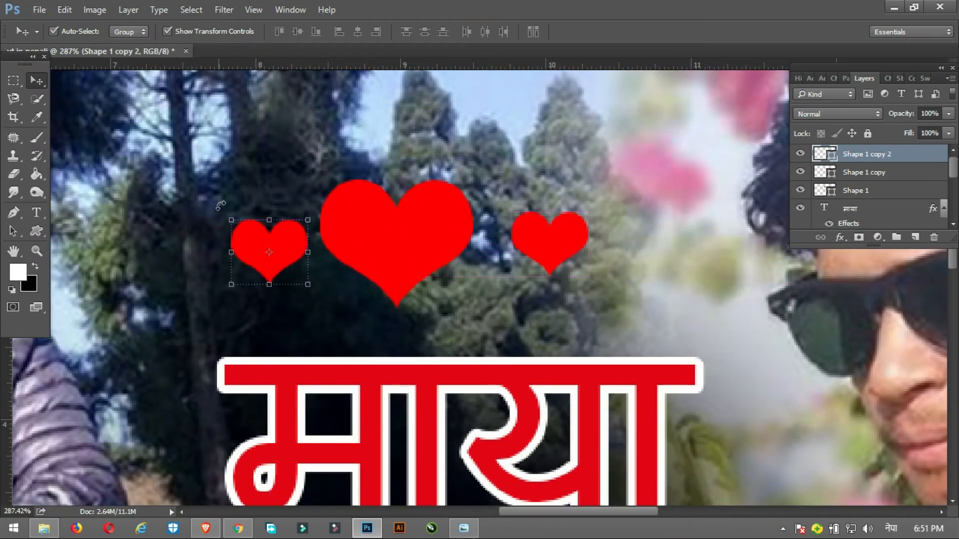
drag(220, 205, 214, 220)
key(Return)
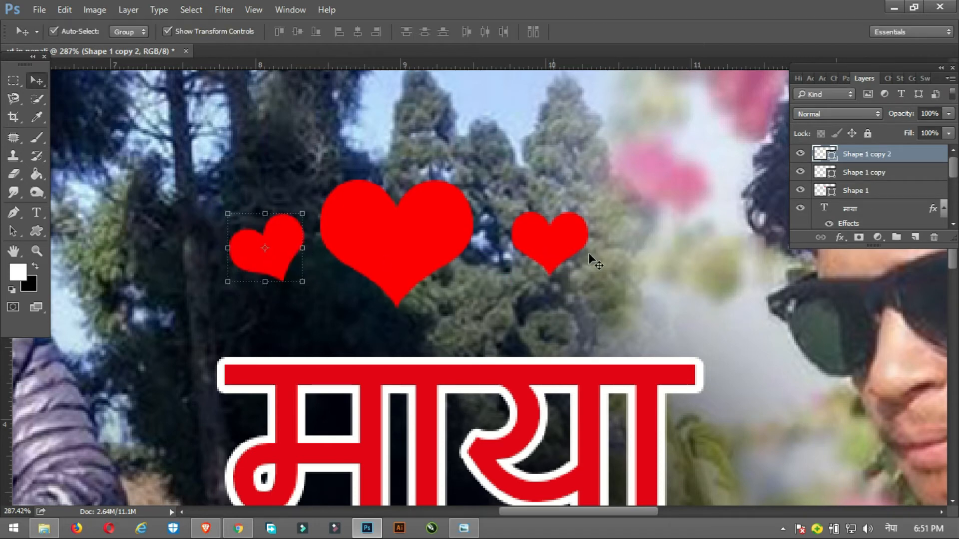
- Rotate the right small heart about 21.5° clockwise and move both small hearts in beside the large heart's lower tip
click(584, 233)
drag(600, 210, 608, 227)
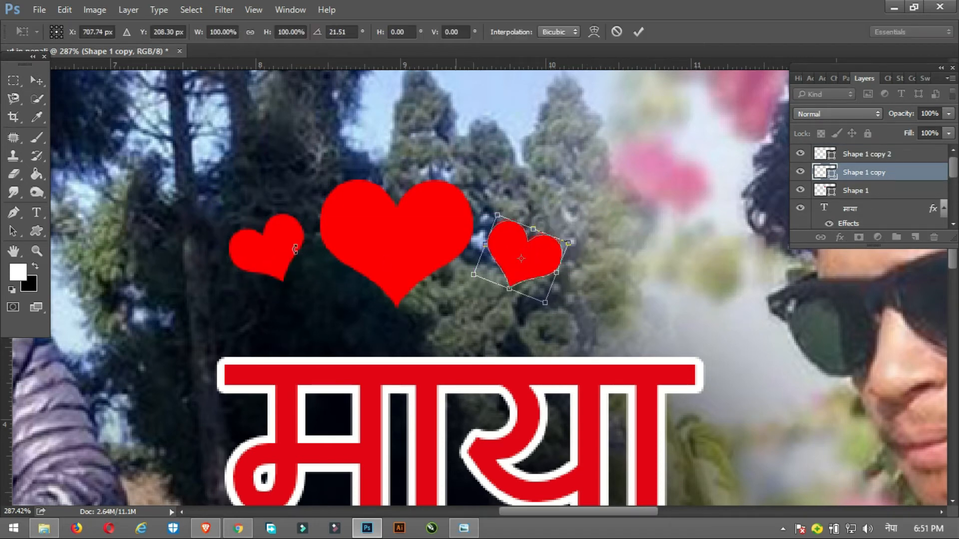
key(Return)
drag(284, 239, 320, 288)
drag(528, 254, 483, 297)
key(Return)
- Select all three heart shapes and put them in one layer group
click(322, 223)
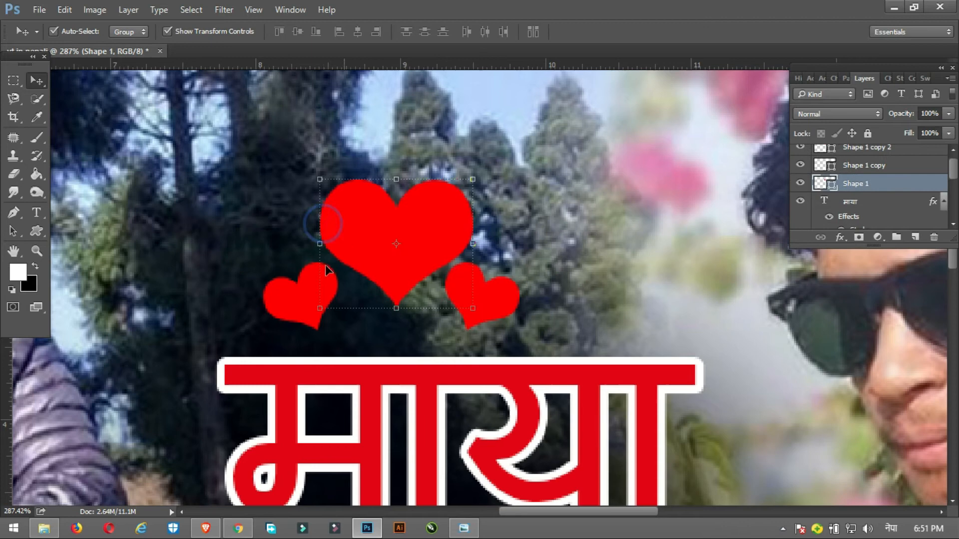
shift+click(290, 291)
shift+click(499, 305)
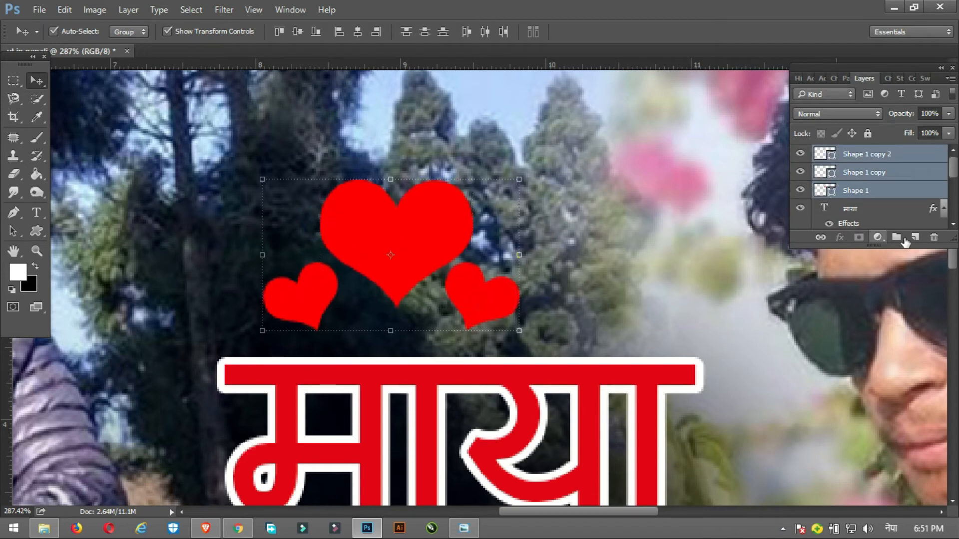
click(899, 240)
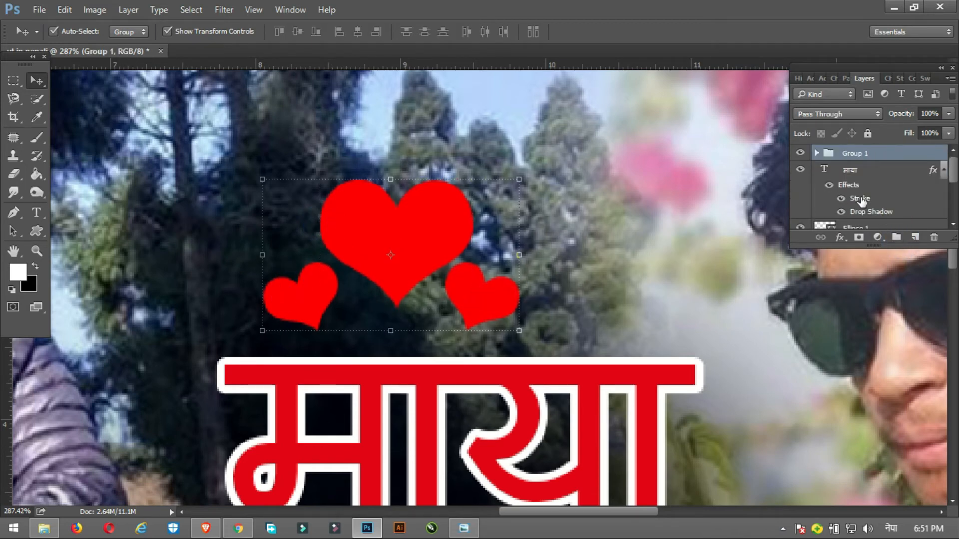
- Copy the layer style of the माया text and paste it onto the hearts group
right_click(853, 171)
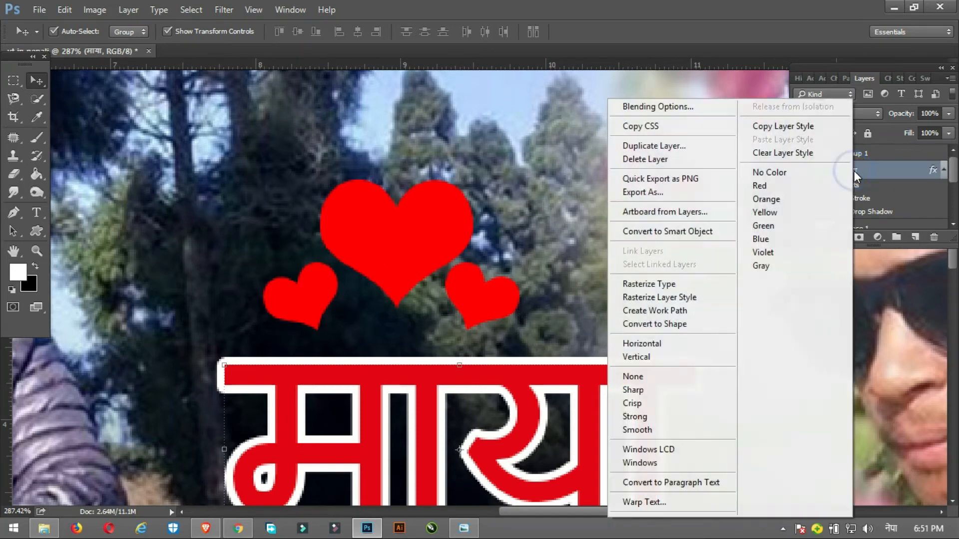
click(780, 131)
click(835, 152)
right_click(835, 151)
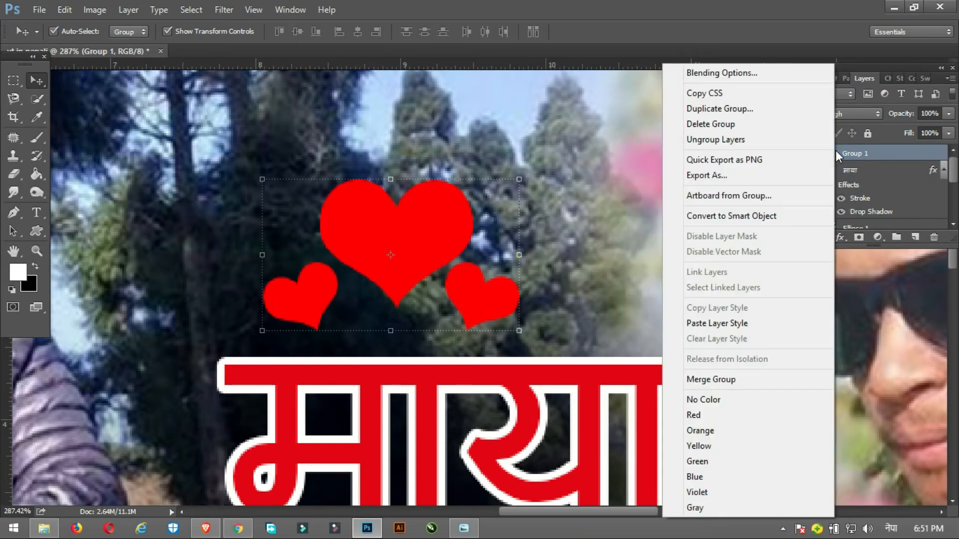
click(724, 325)
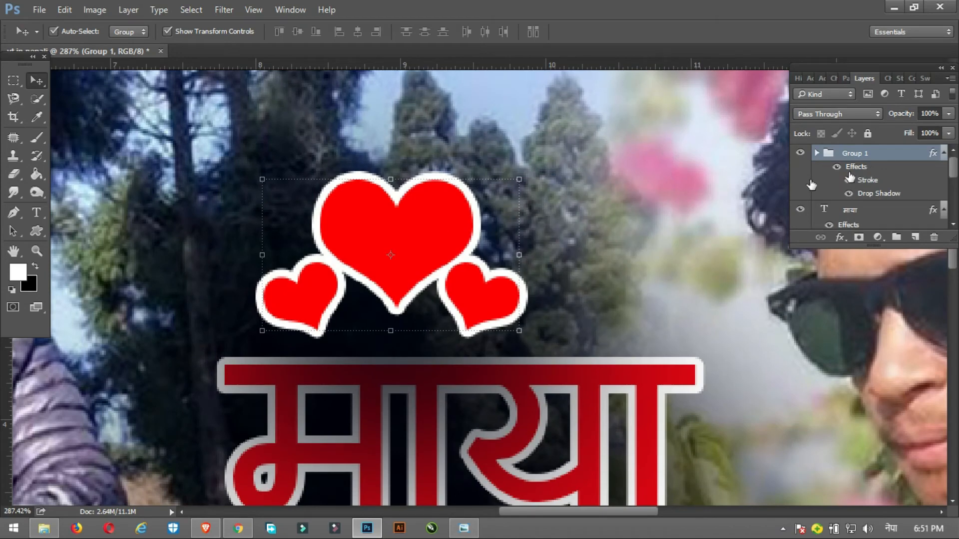
- Move the माया text layer above the hearts group in the layer order
click(848, 212)
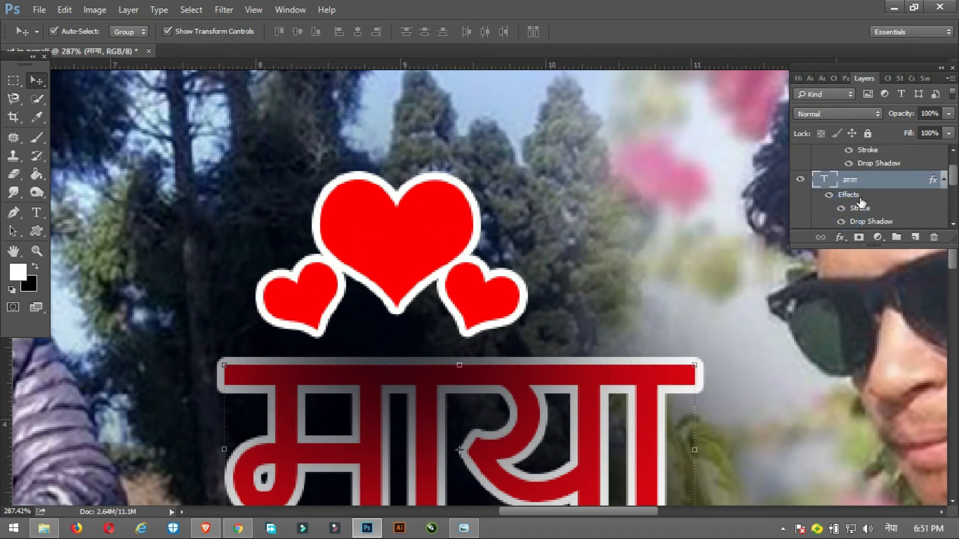
drag(954, 176, 954, 169)
click(817, 153)
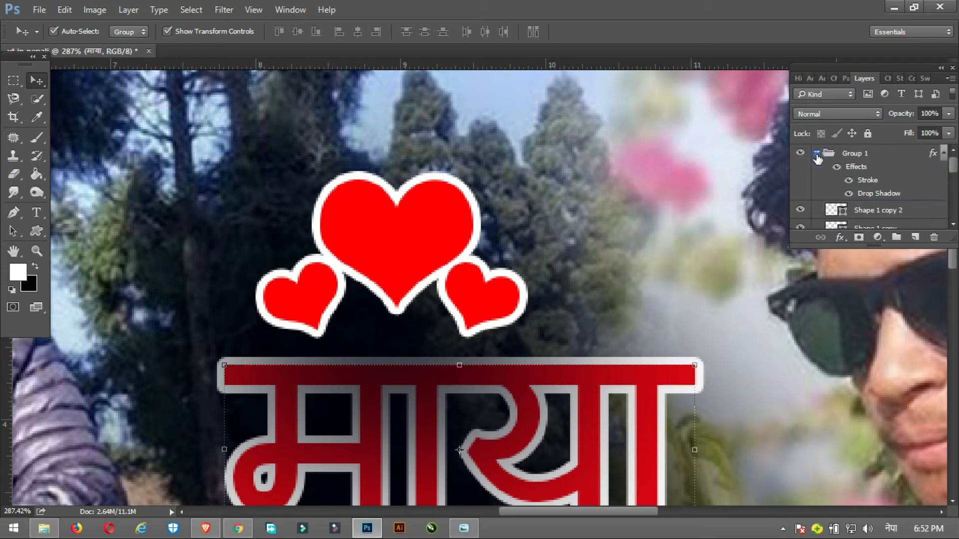
click(816, 153)
drag(850, 189, 855, 151)
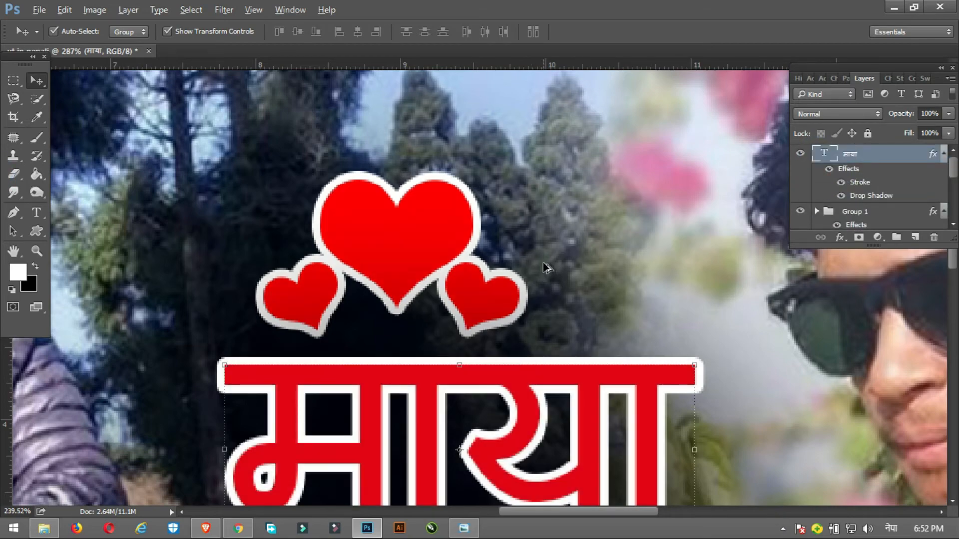
- Scale the माया text to 129.15% and shift the s2 photo of the man in the black jacket to the right
scroll(544, 267, down, 10)
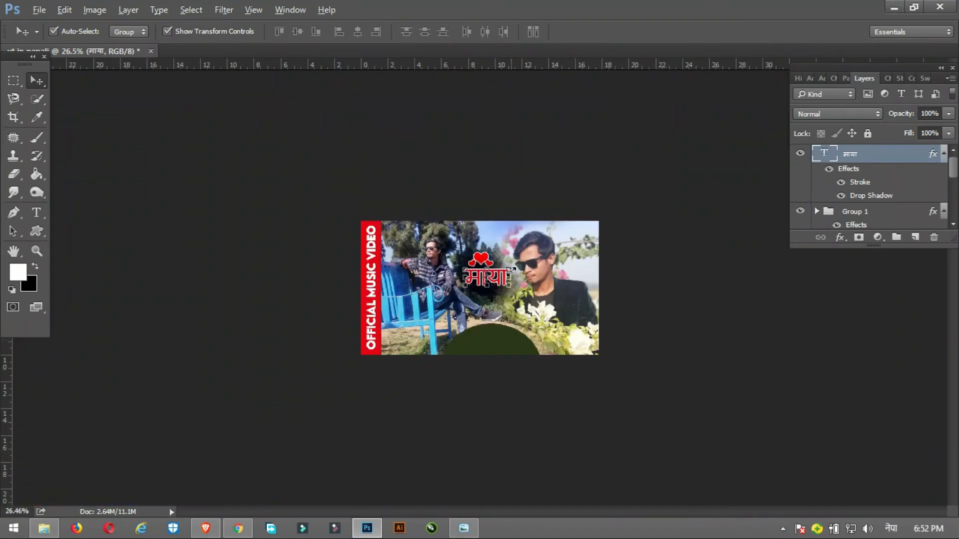
drag(510, 268, 517, 258)
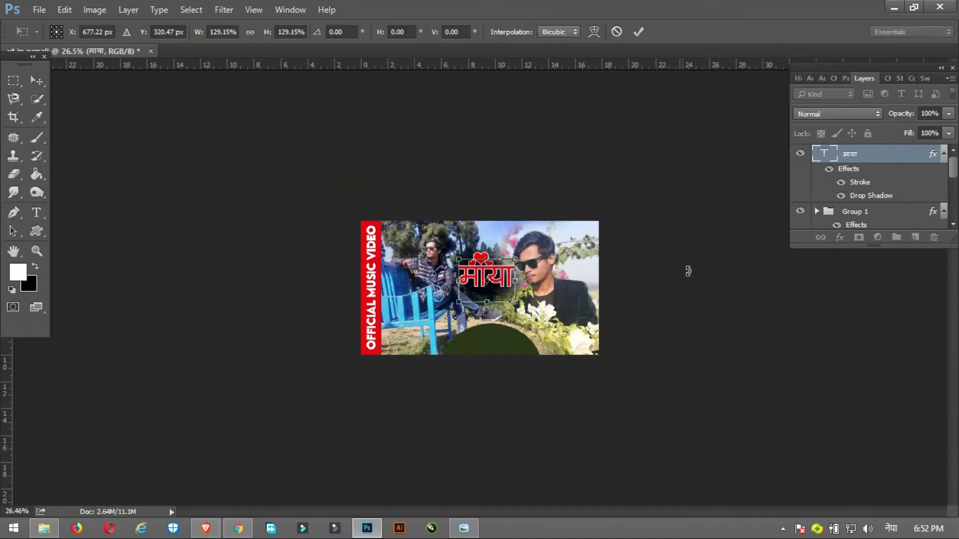
key(Return)
click(558, 256)
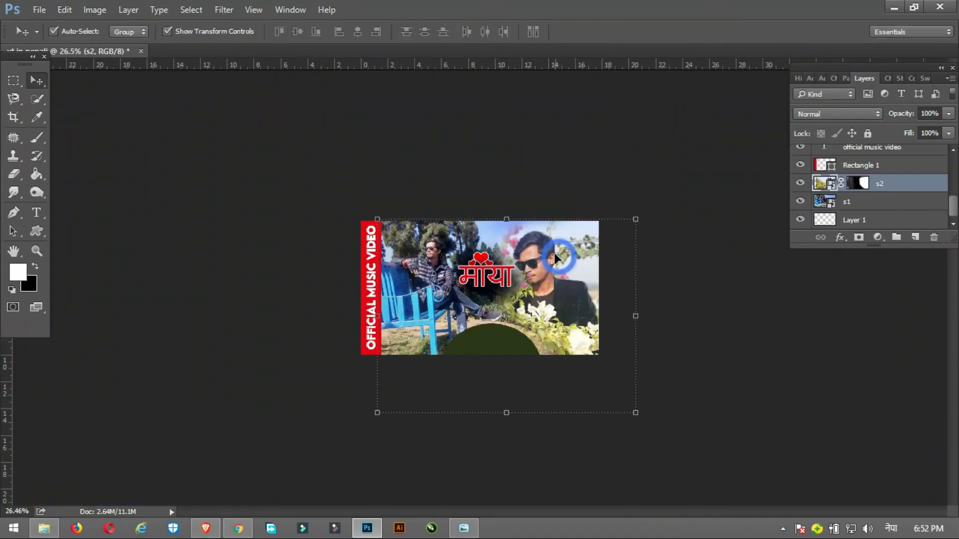
drag(567, 255, 561, 264)
- Duplicate the green ellipse to the canvas's lower-right corner and move the original ellipse slightly left
click(487, 343)
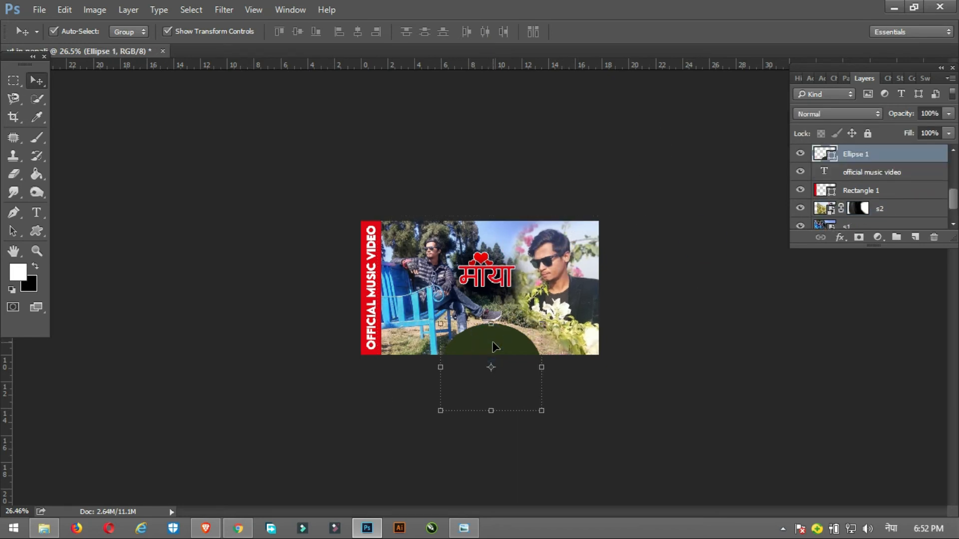
drag(494, 345, 622, 344)
click(721, 347)
drag(477, 342, 459, 342)
click(630, 331)
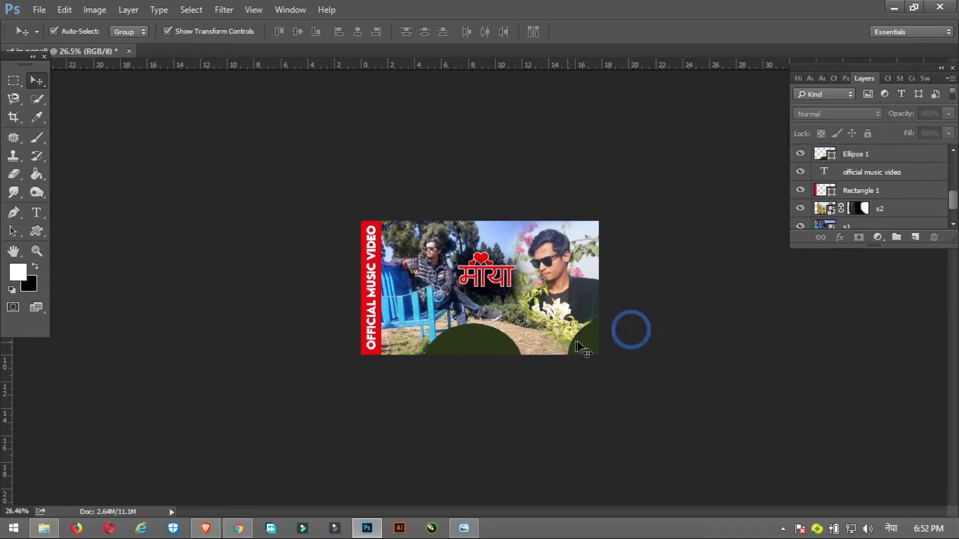
- Move the duplicated green ellipse slightly left along the canvas's lower edge
drag(578, 342, 560, 341)
key(t)
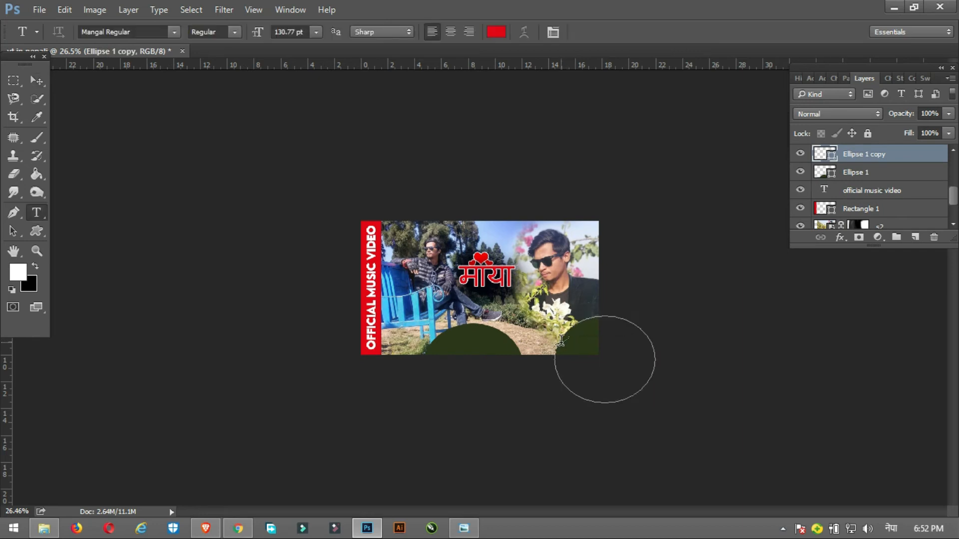
click(573, 345)
key(v)
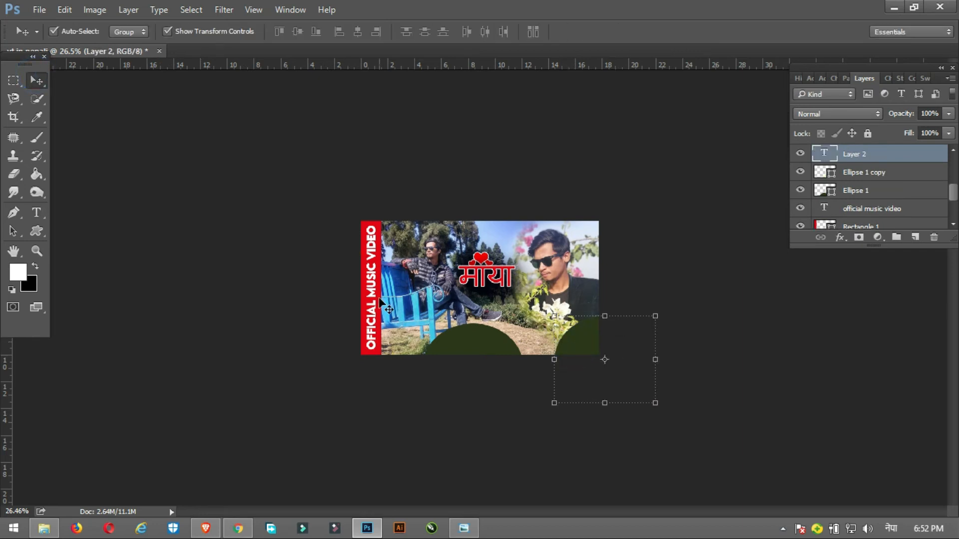
- Add the text लोगो in Mangal Regular at 130.77 pt and colour it white (ffffff)
key(t)
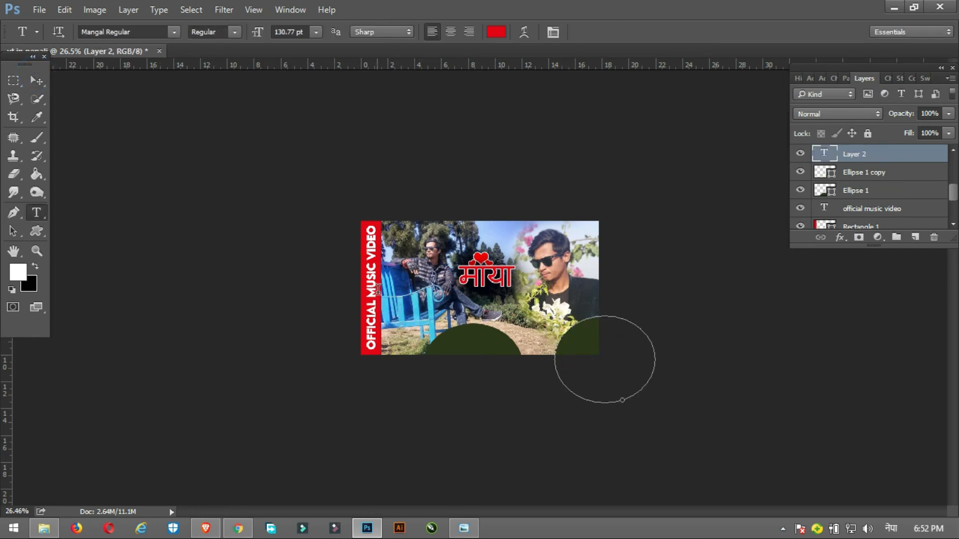
click(440, 326)
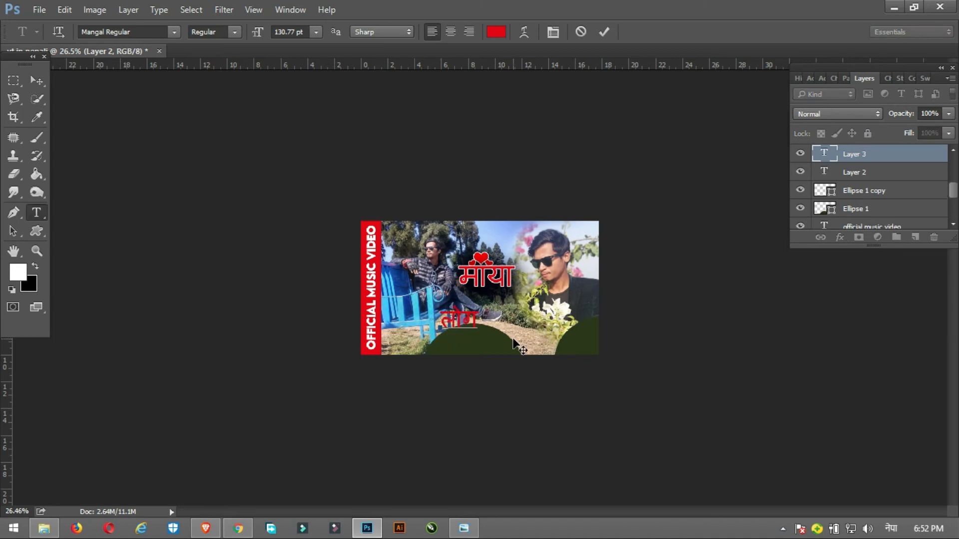
key(ctrl+a)
click(496, 31)
mouse_move(435, 181)
mouse_down()
mouse_move(300, 94)
mouse_move(299, 119)
mouse_up()
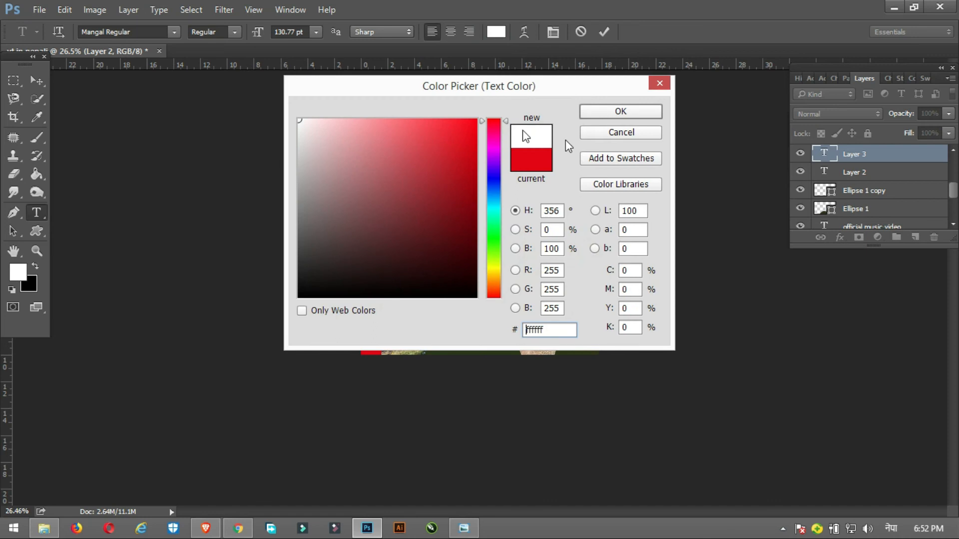
click(620, 113)
click(34, 81)
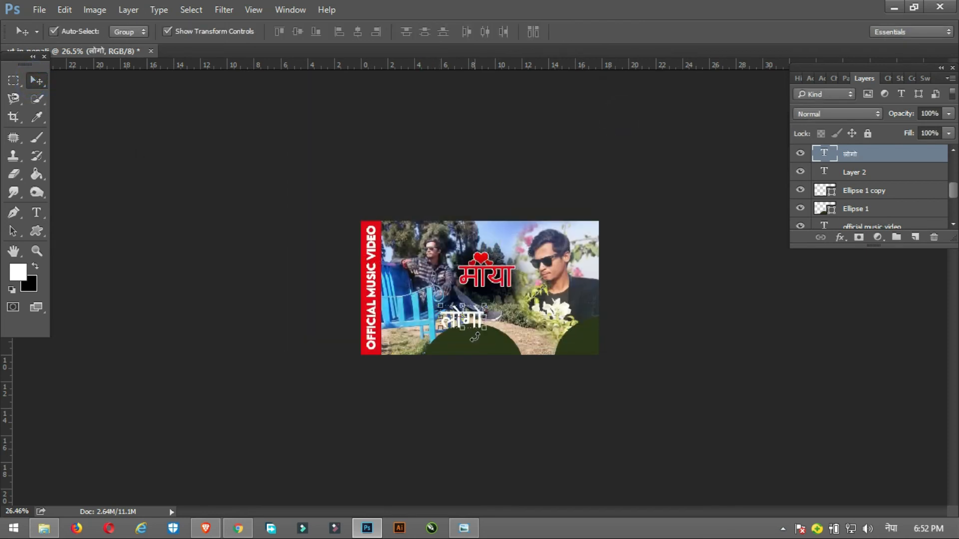
- Move the लोगो text onto the green ellipse in the canvas's lower-right corner and scale it down to fit
drag(474, 322, 589, 343)
key(ctrl+t)
key(Return)
- Add the white text "video Released" on the middle green ellipse, make it Mangal Bold and reduce its font size to fit
click(444, 342)
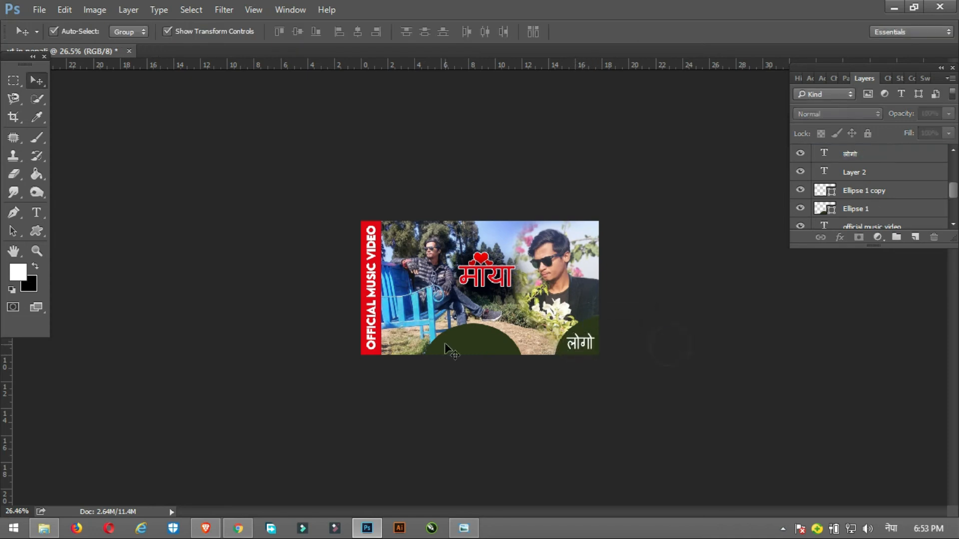
key(t)
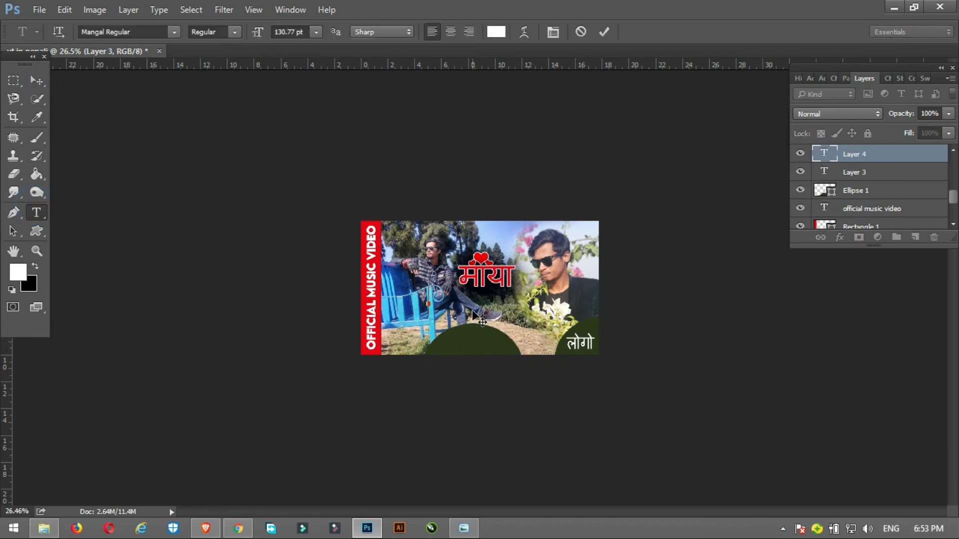
text(video Released)
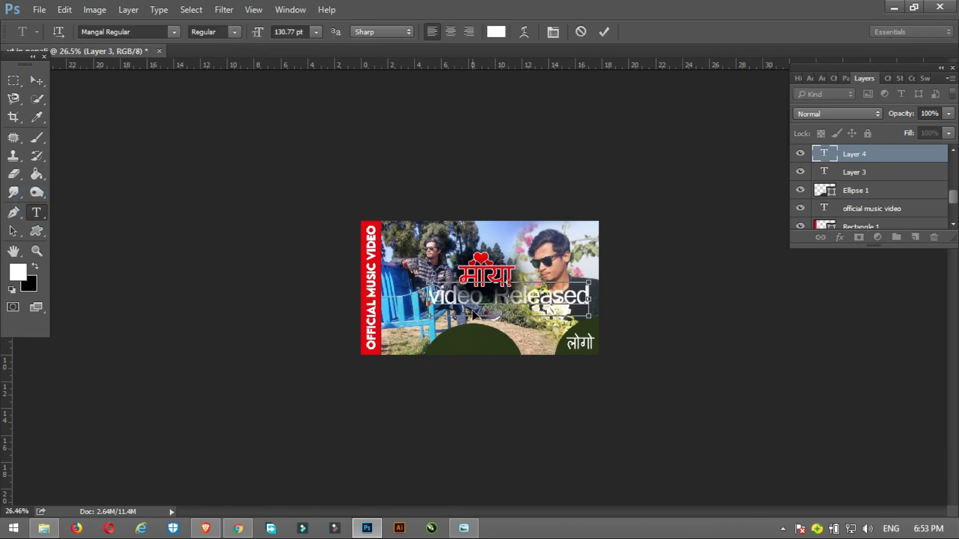
key(ctrl+a)
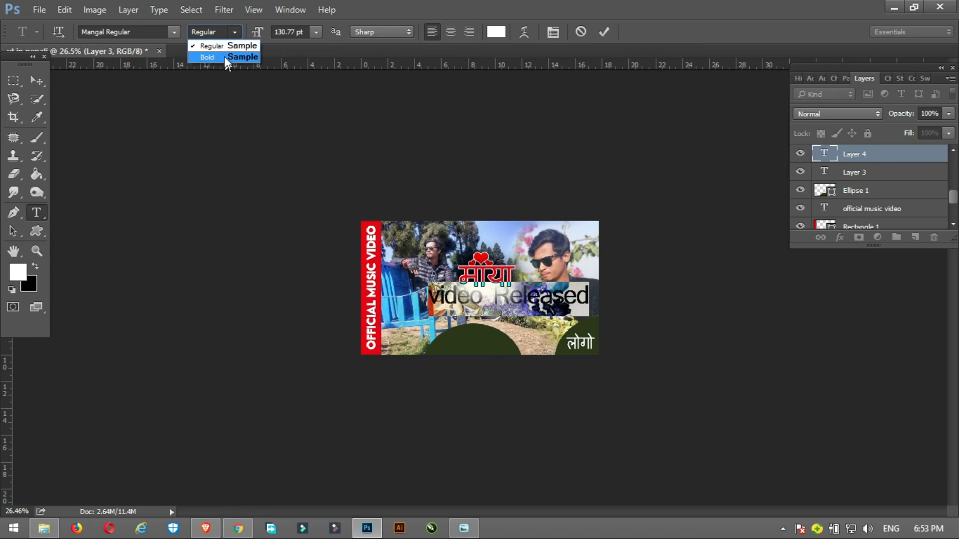
click(224, 56)
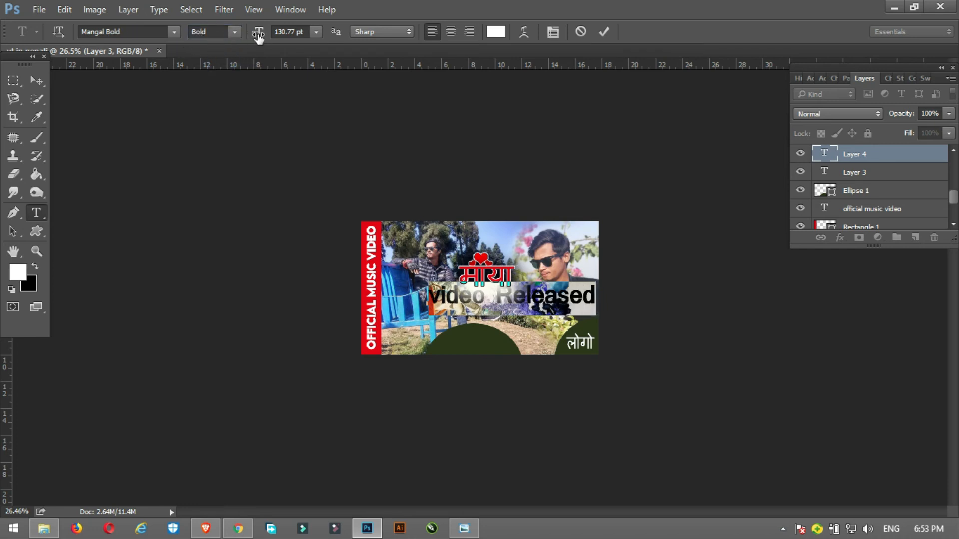
drag(258, 35, 223, 45)
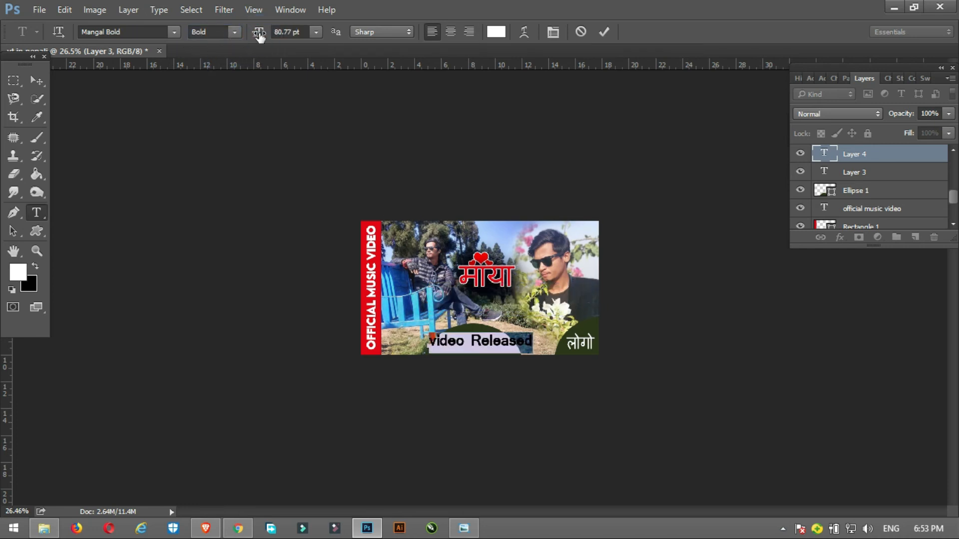
drag(258, 36, 249, 36)
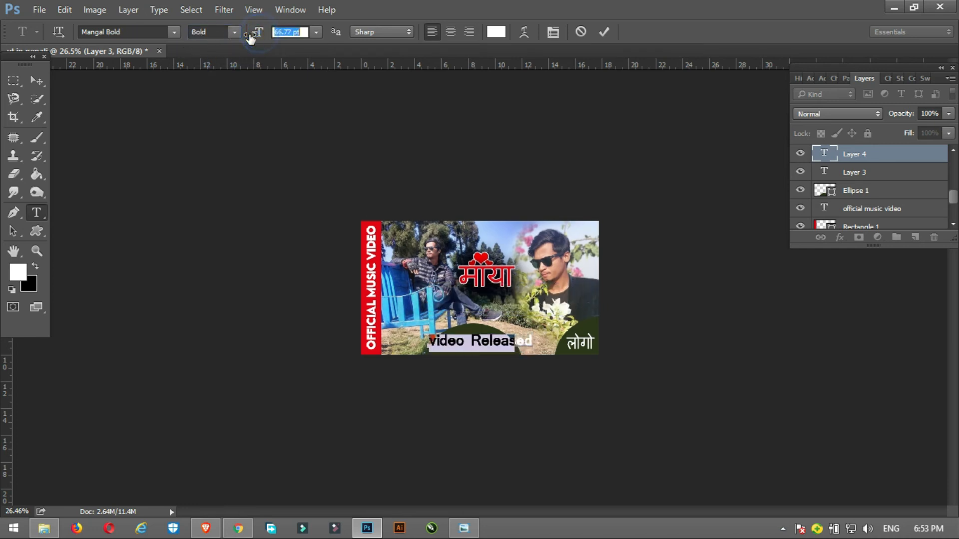
click(37, 80)
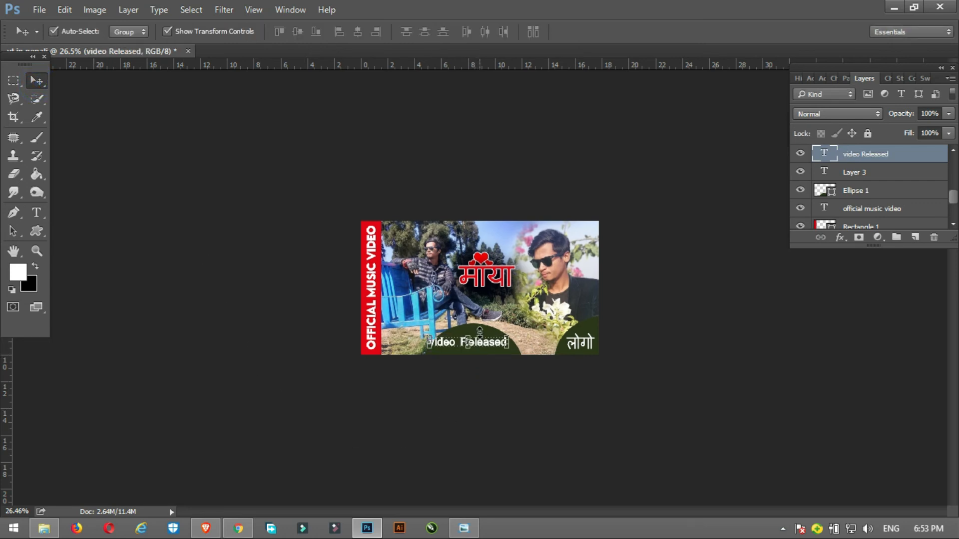
- Flatten the middle green ellipse by lowering its upper edge and recentre the "video Released" text on it
key(ctrl+t)
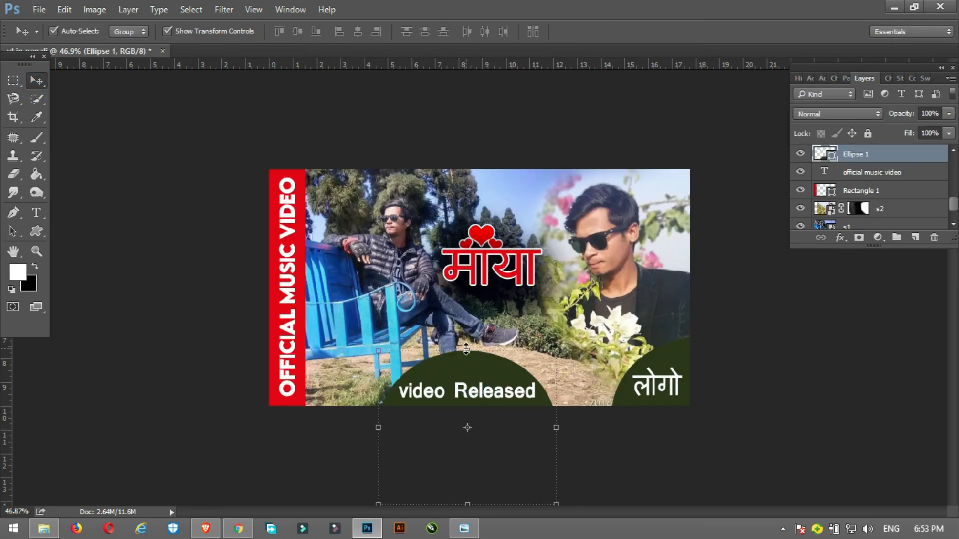
key(ctrl+t)
drag(465, 351, 465, 368)
drag(477, 422, 478, 409)
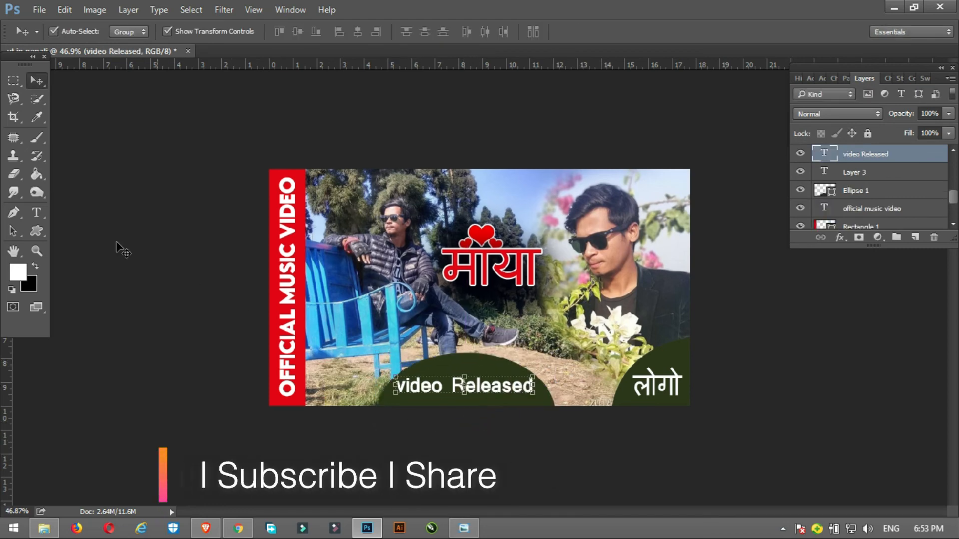
- Draw a thin white horizontal line with the Line tool just beneath the "video Released" text
click(36, 230)
click(77, 278)
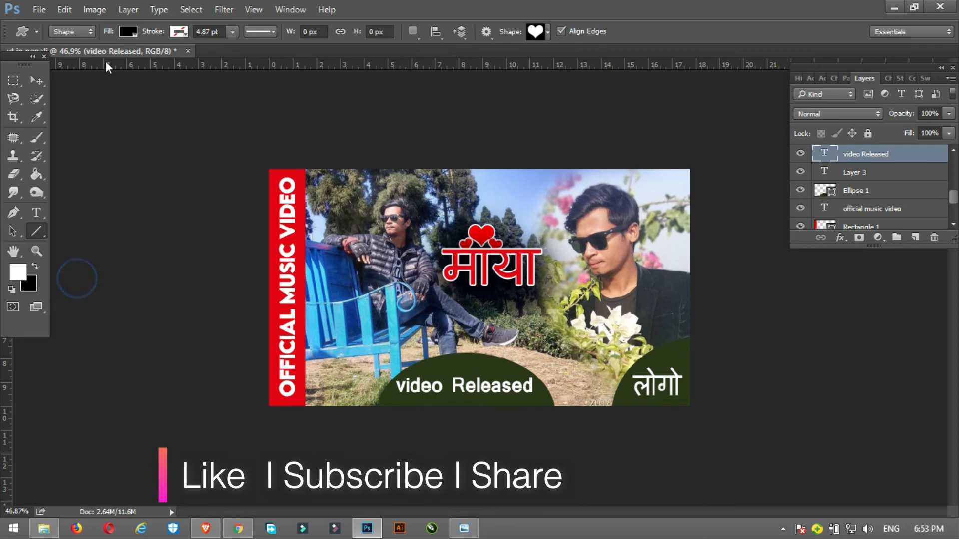
click(128, 31)
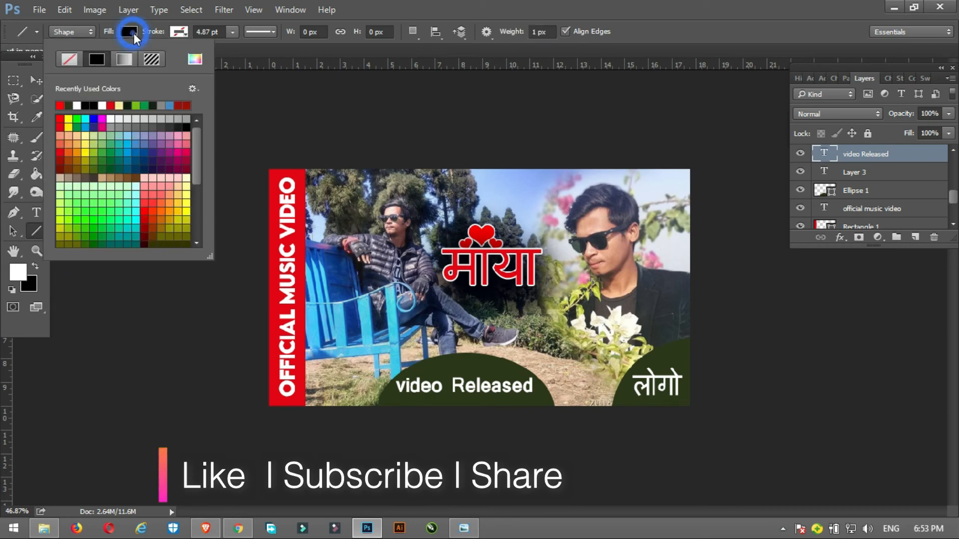
click(77, 105)
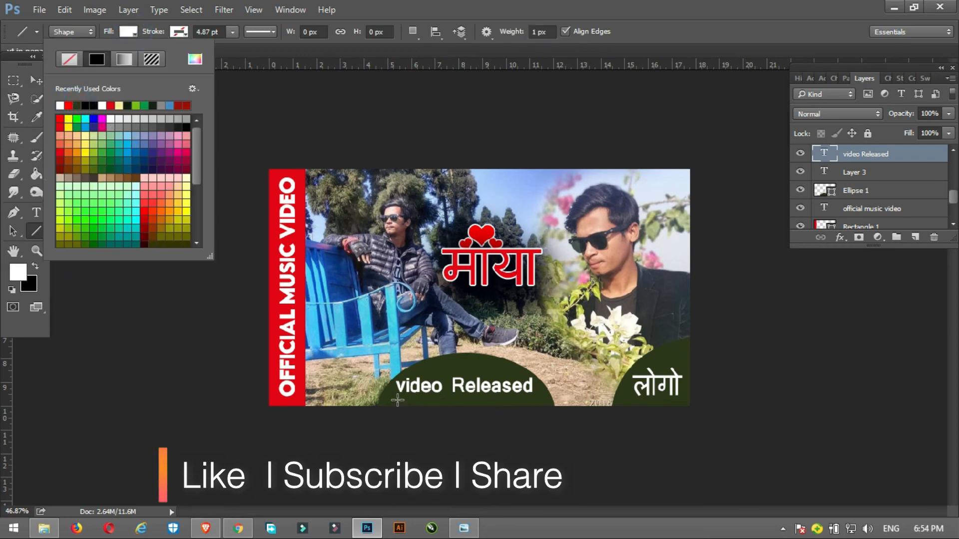
click(404, 403)
drag(392, 398, 533, 414)
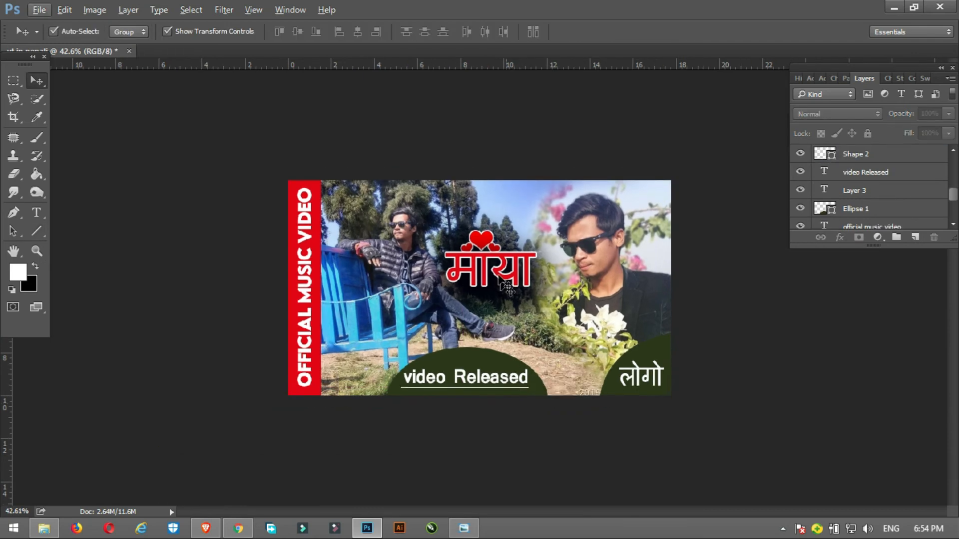
- Duplicate the hearts group above the "video Released" text and scale the copy to 36.72% width and 36% height
click(492, 244)
click(482, 239)
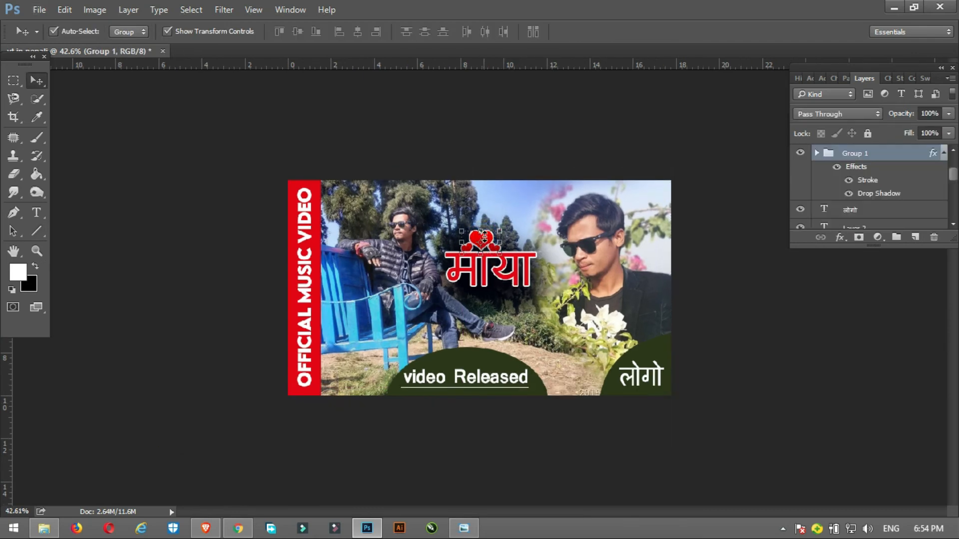
scroll(485, 243, up, 3)
drag(487, 216, 488, 409)
key(ctrl+t)
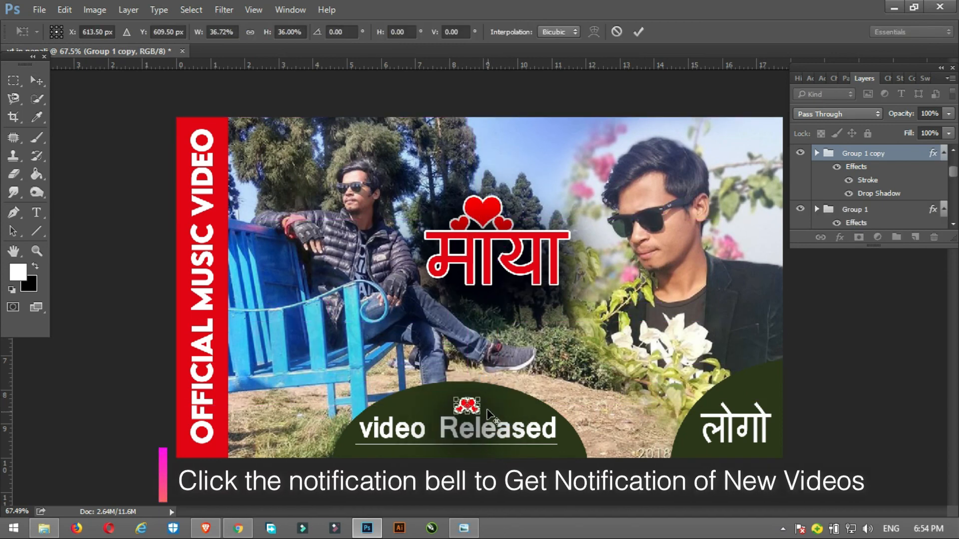
key(Return)
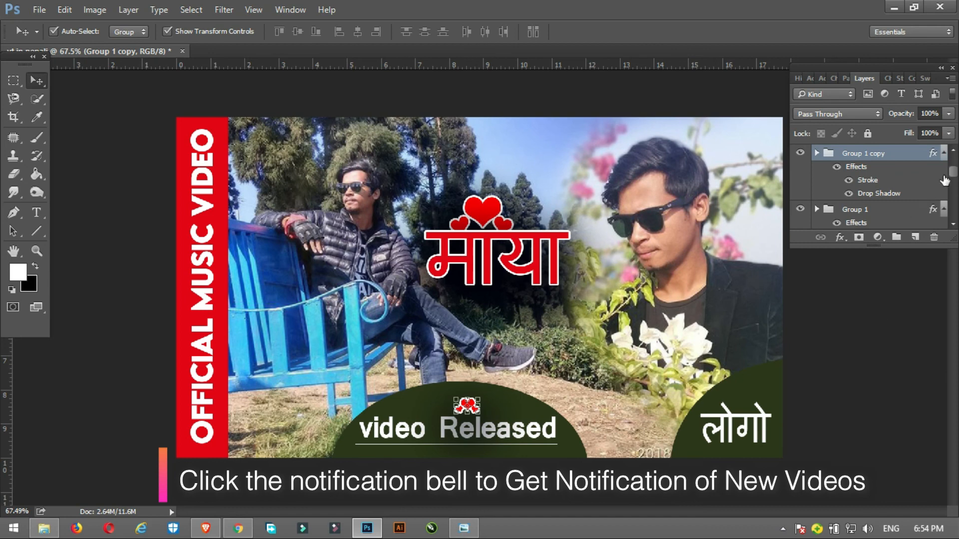
- Enlarge the layer list and move the "video Released" text layer to the top of the layer order
click(534, 430)
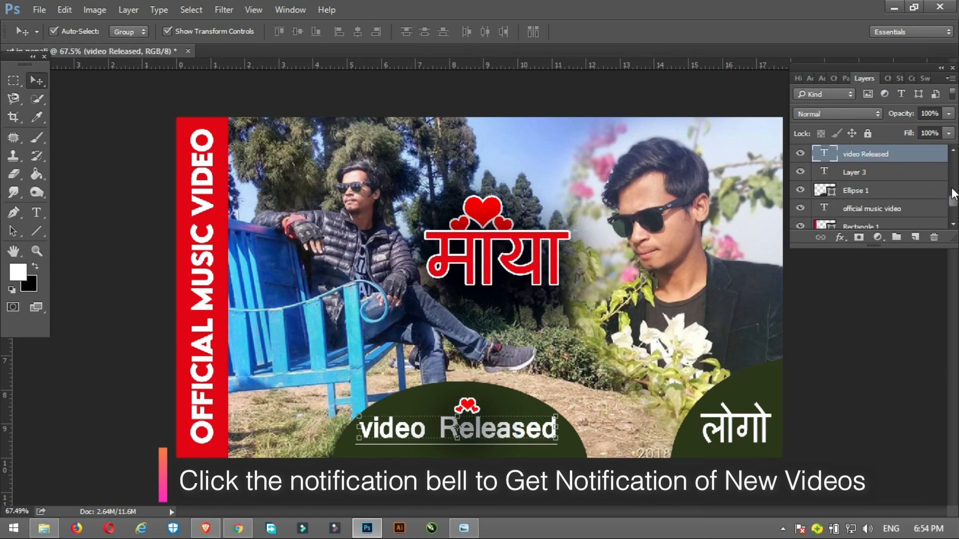
drag(953, 212, 953, 200)
drag(874, 206, 874, 165)
mouse_move(953, 195)
mouse_down()
mouse_move(952, 174)
mouse_move(952, 185)
mouse_up()
drag(869, 245, 848, 482)
drag(853, 296, 852, 153)
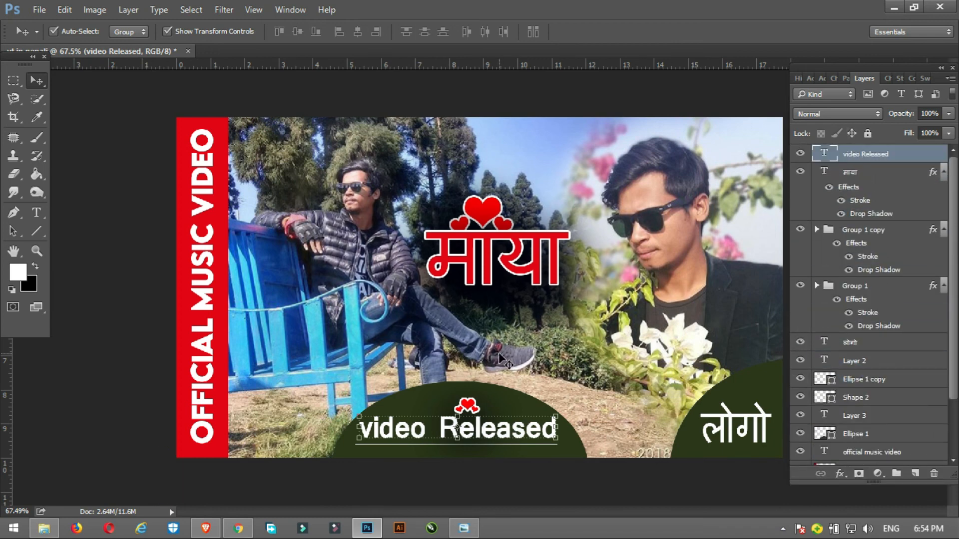
- Move the large hearts group slightly up and to the right above the माया title
scroll(458, 387, down, 3)
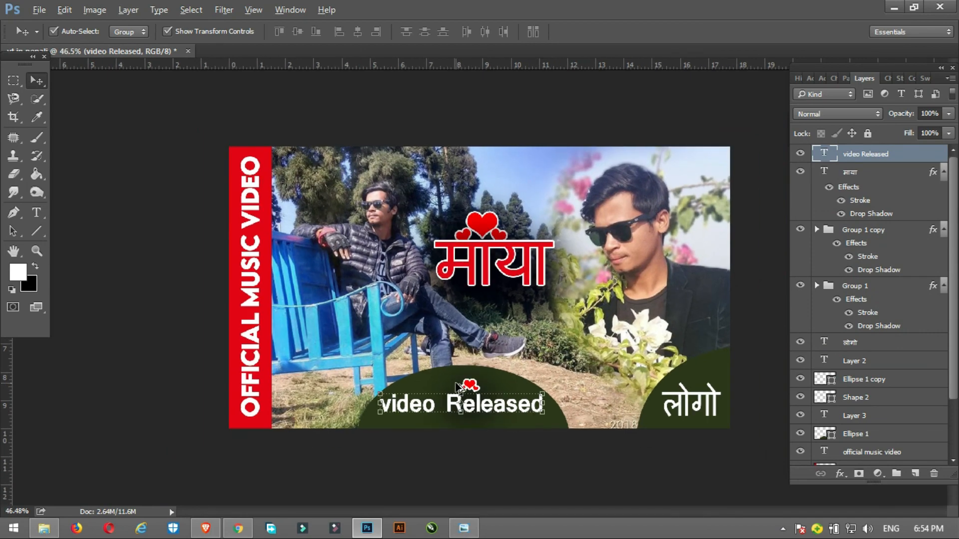
click(678, 103)
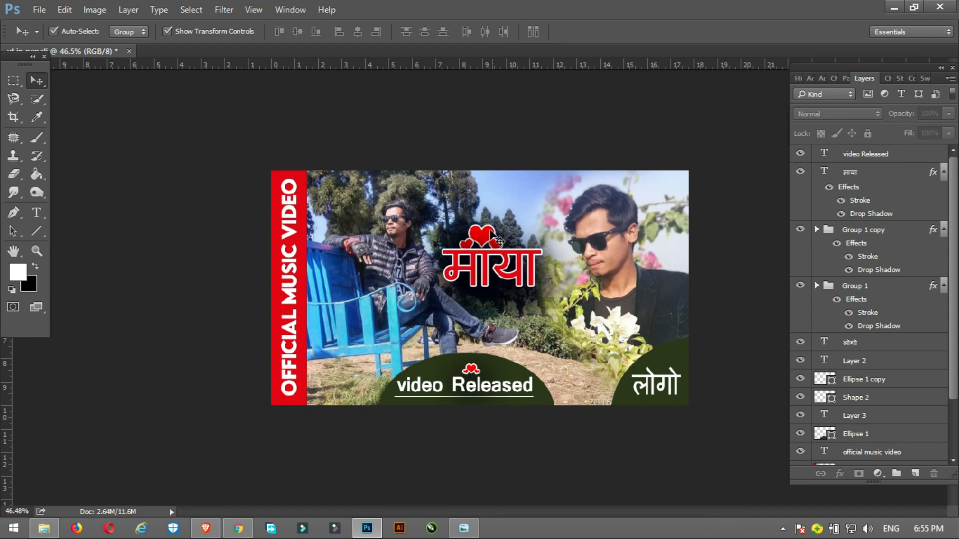
mouse_move(492, 237)
mouse_down()
mouse_move(462, 245)
mouse_move(497, 234)
mouse_up()
click(573, 134)
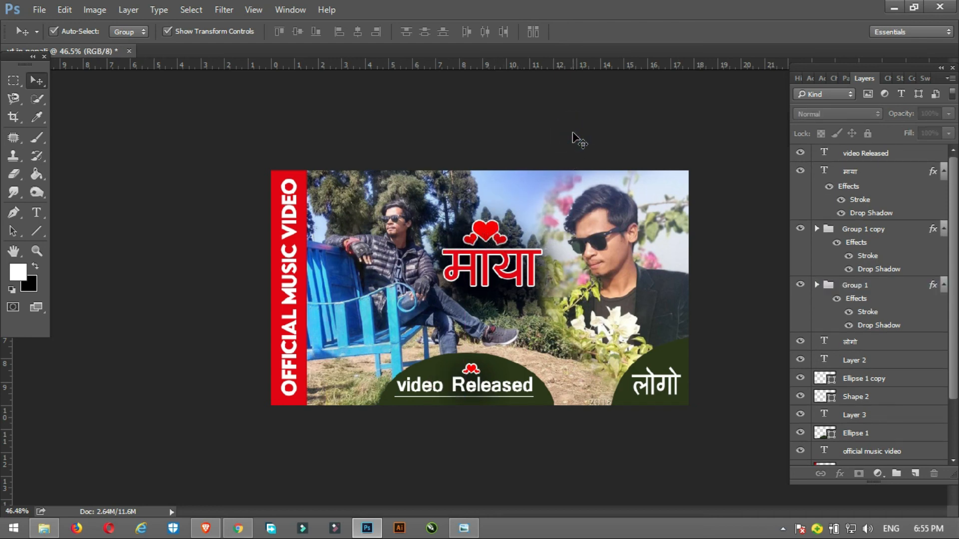